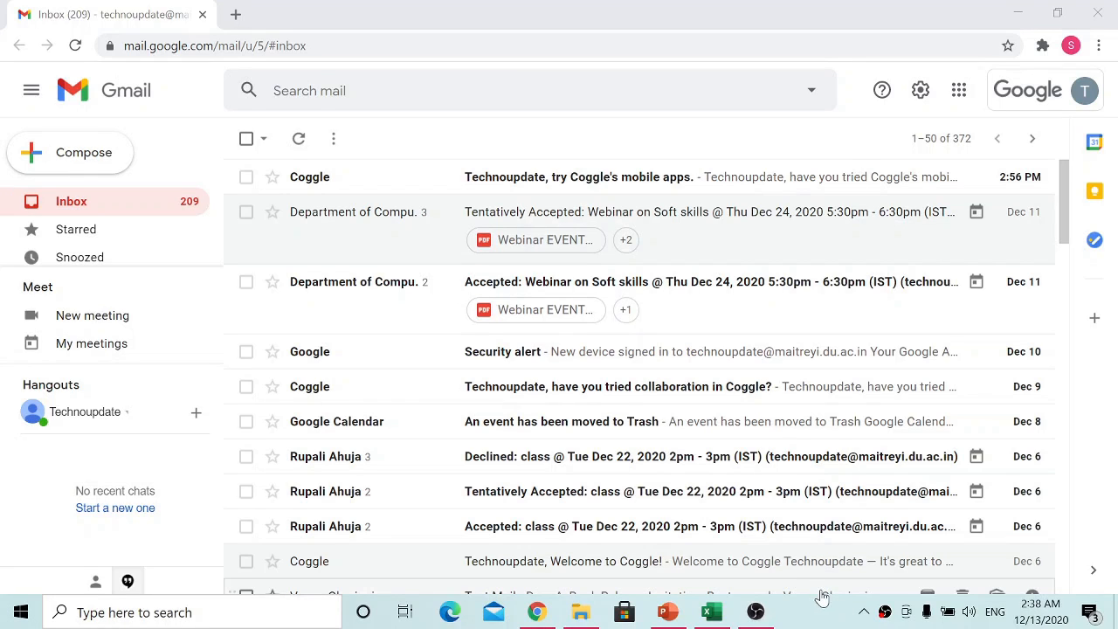
Step: Switch from Gmail to Google Sheets, create a blank spreadsheet and name it Database
left_click(958, 93)
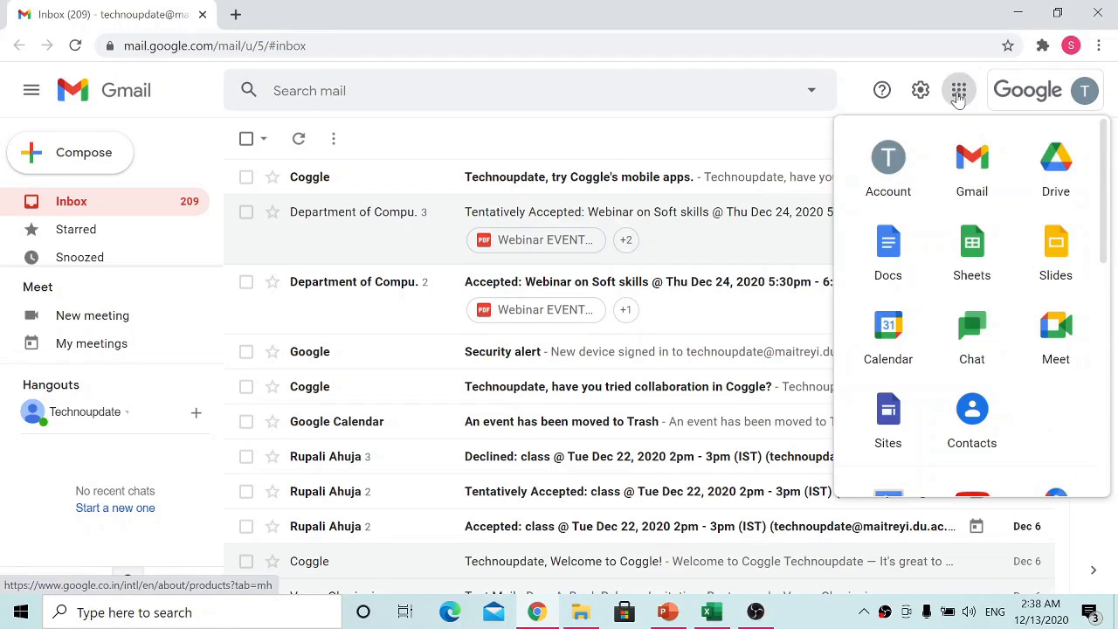
left_click(971, 262)
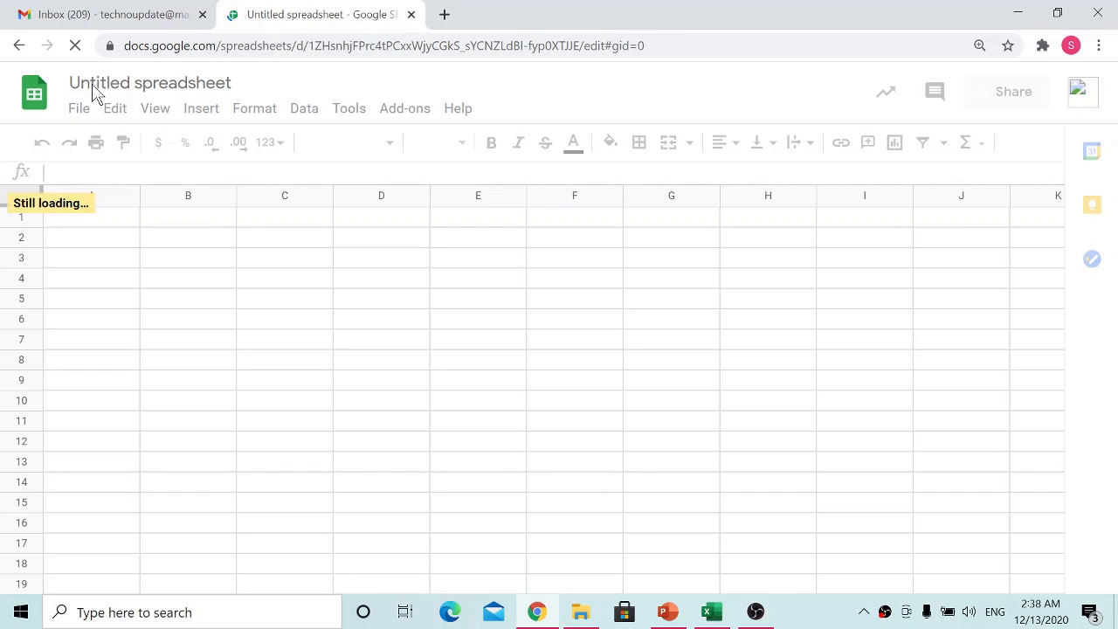
left_click(149, 83)
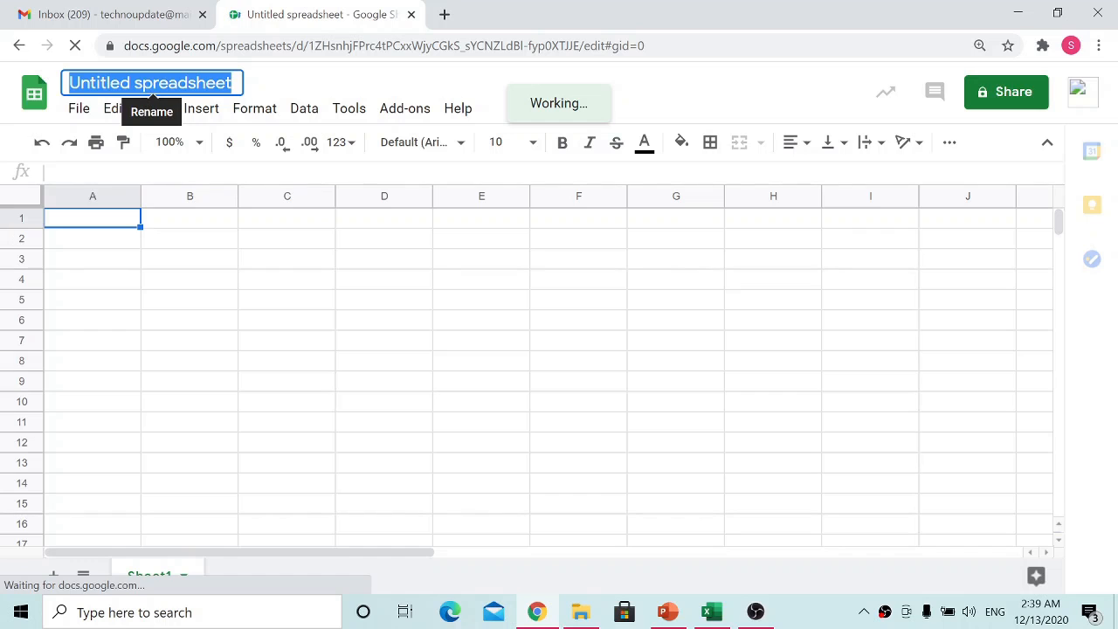
type("Databa")
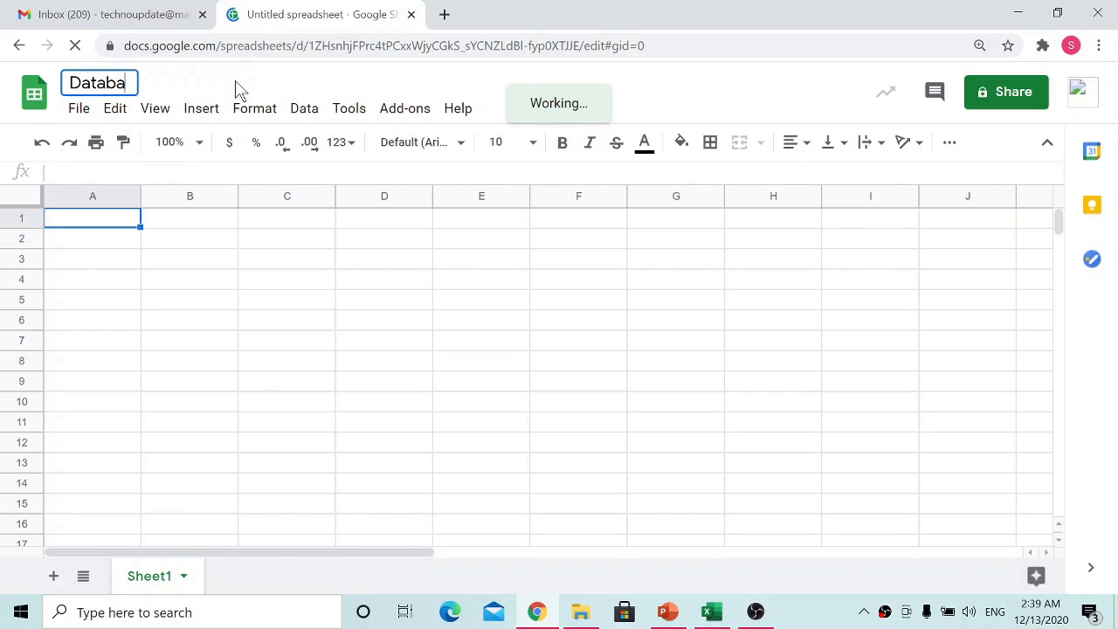
type("se")
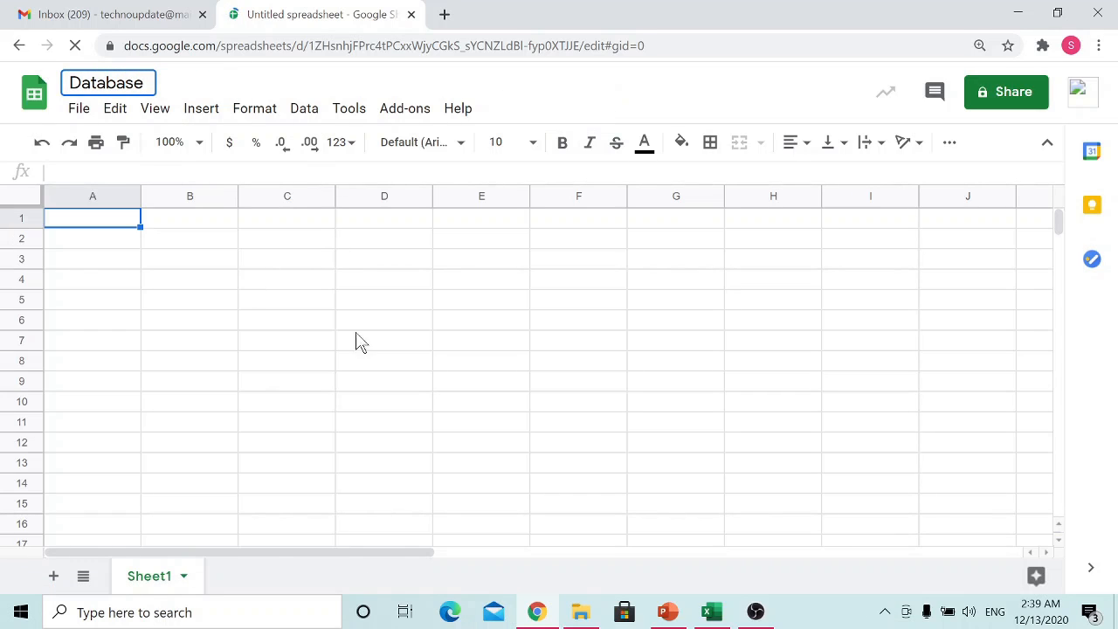
left_click(387, 321)
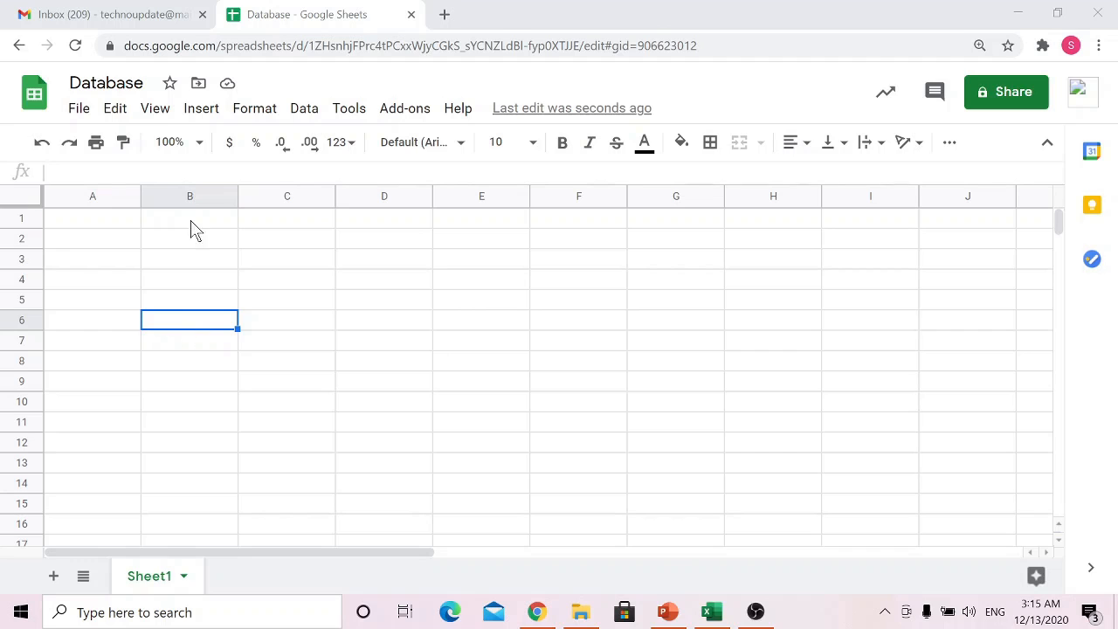
Step: Enter the column headers Name in cell B3 and S.No in cell A3
left_click(359, 424)
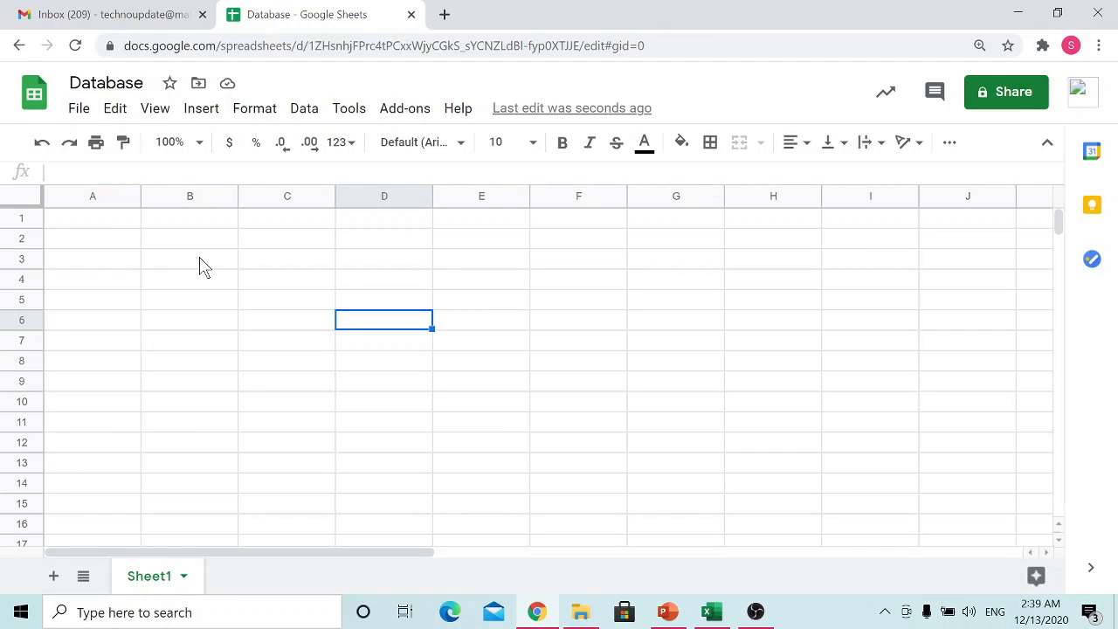
left_click(203, 268)
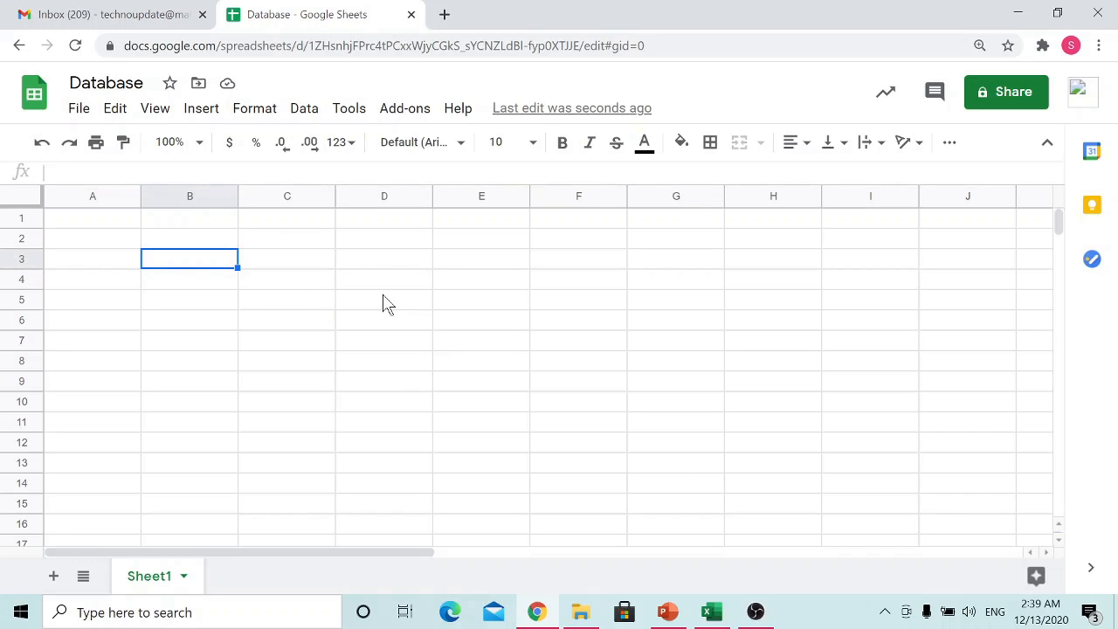
type("Name")
key("Tab")
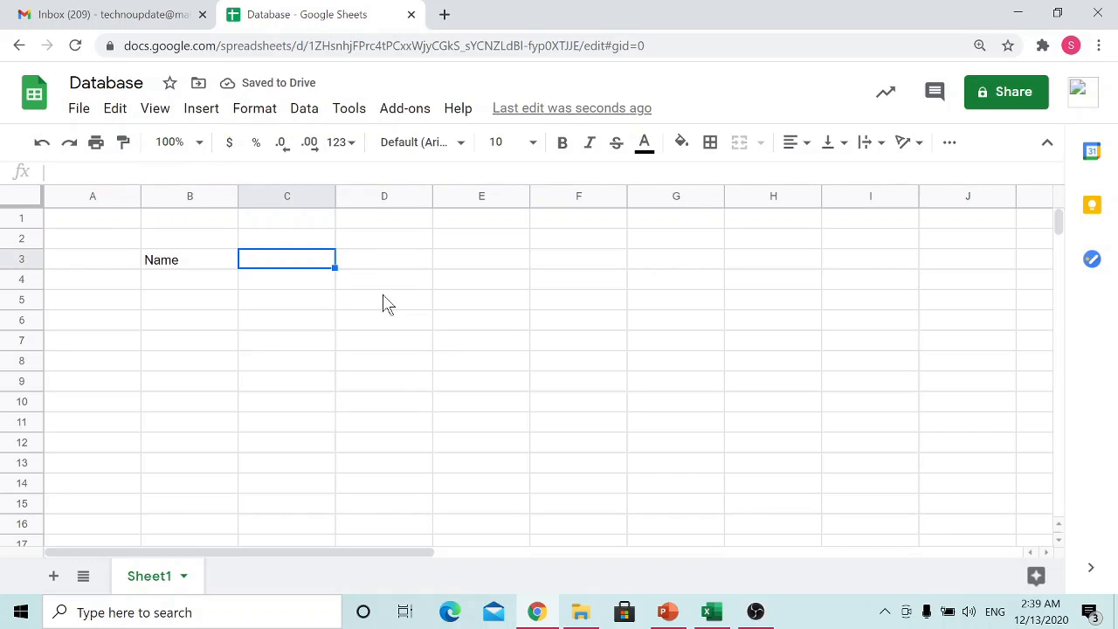
key("Left")
key("Left")
type("S.")
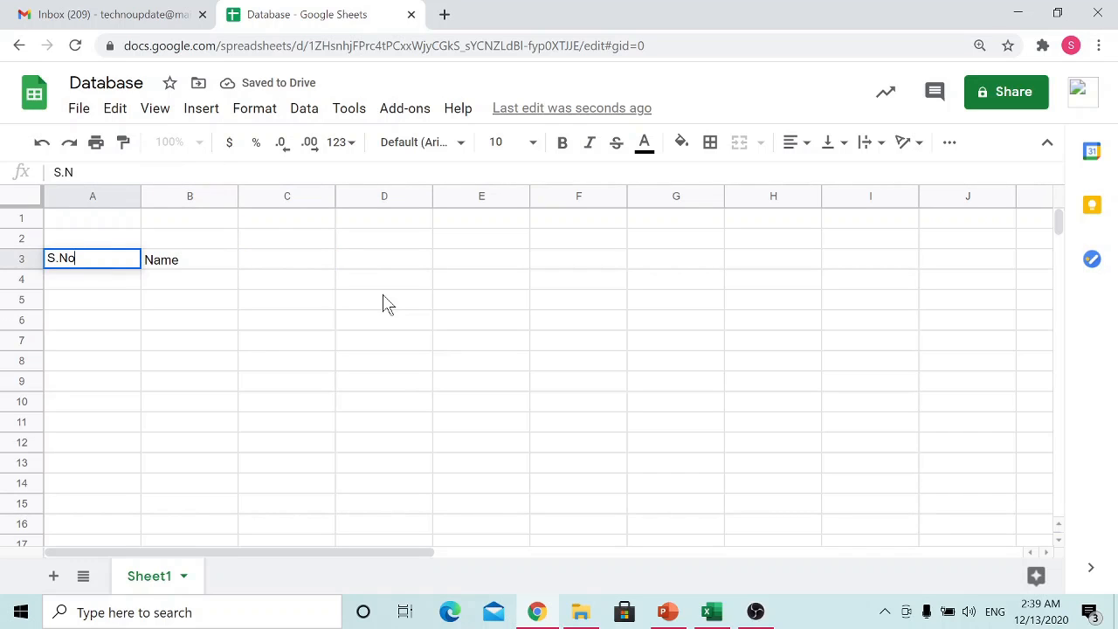
key("Tab")
key("Tab")
Step: Add the column headers Designation in cell C3 and Salary in cell D3
type("D")
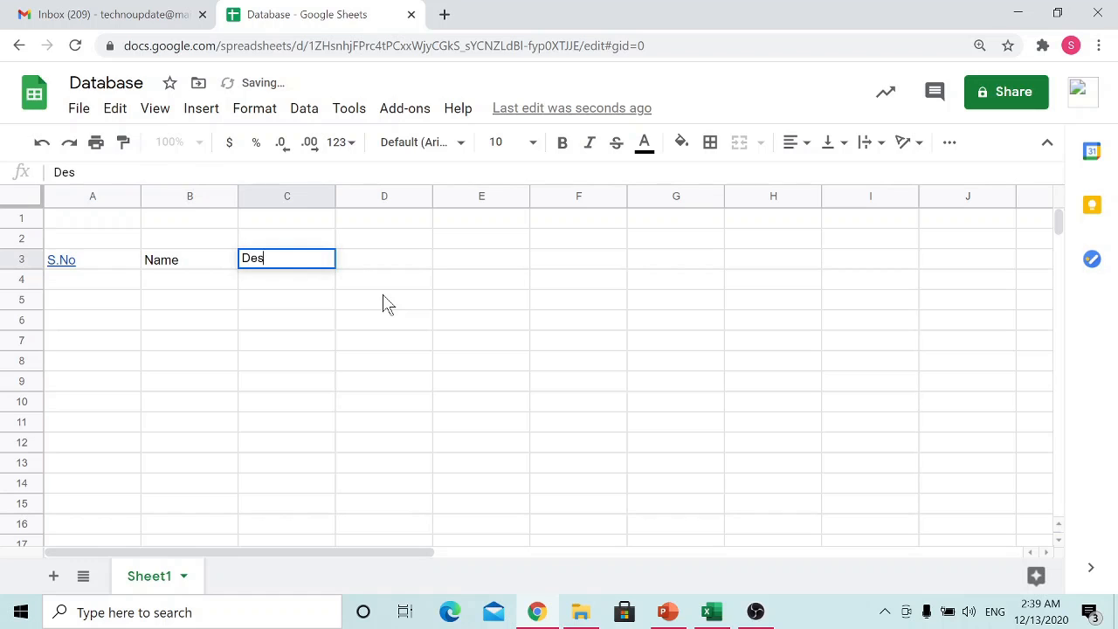
type("esignation")
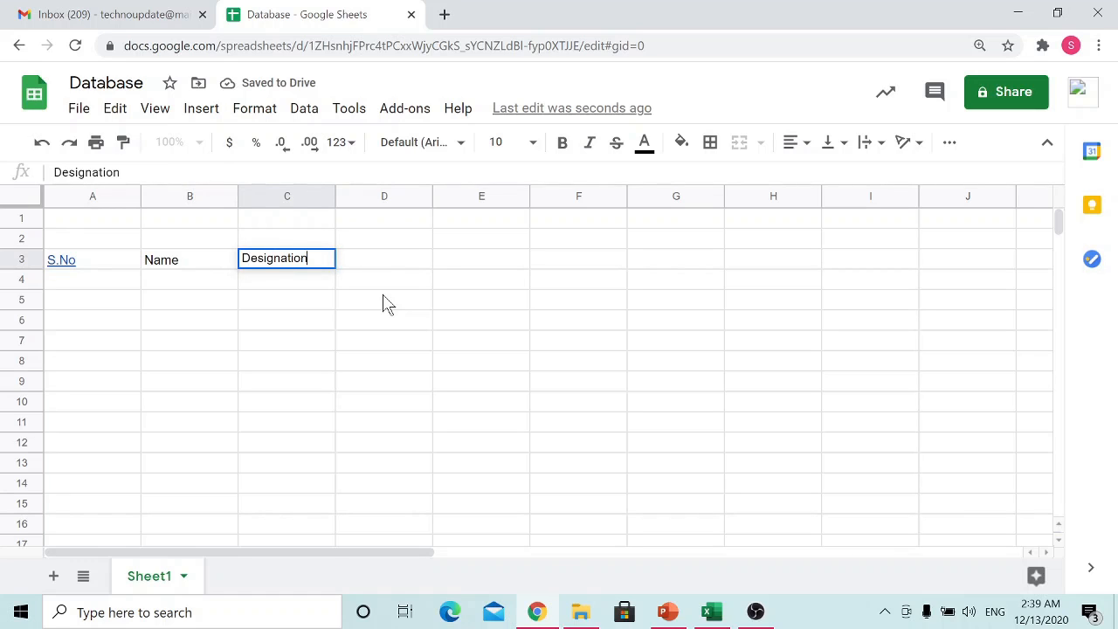
key("Tab")
type("Sala")
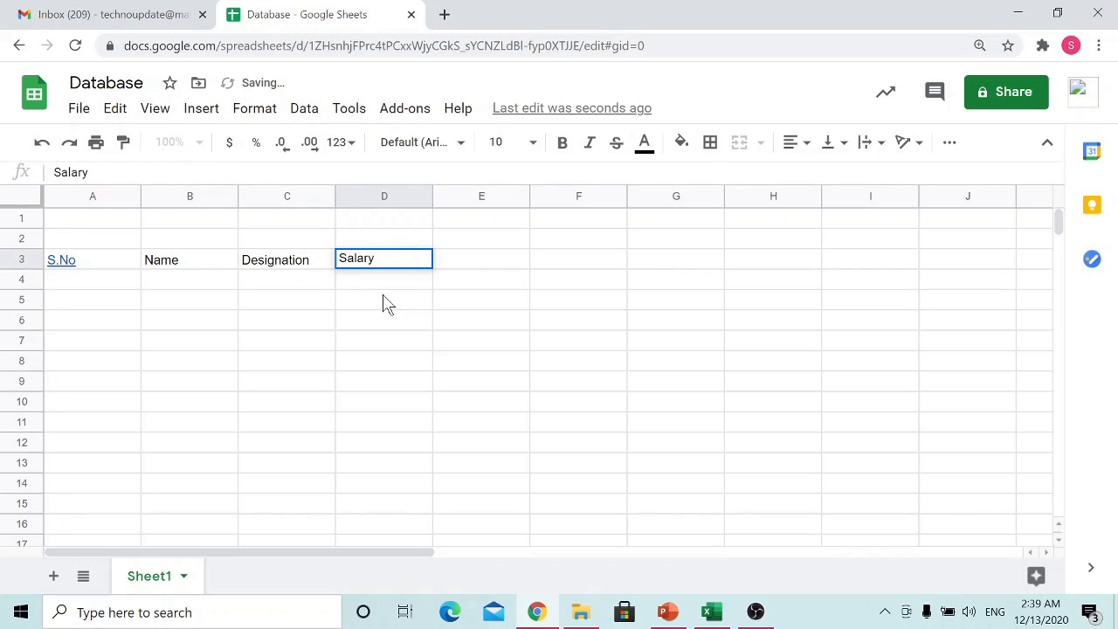
left_click(377, 361)
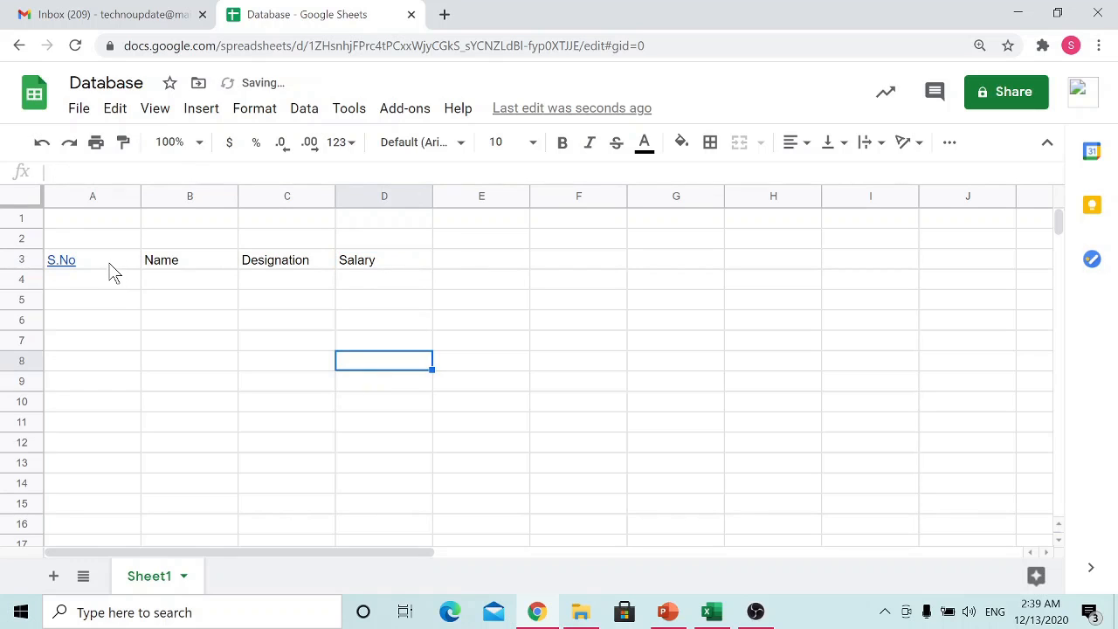
Step: Make the header cells A3:D3 bold and center them horizontally
left_click_drag(112, 269, 367, 270)
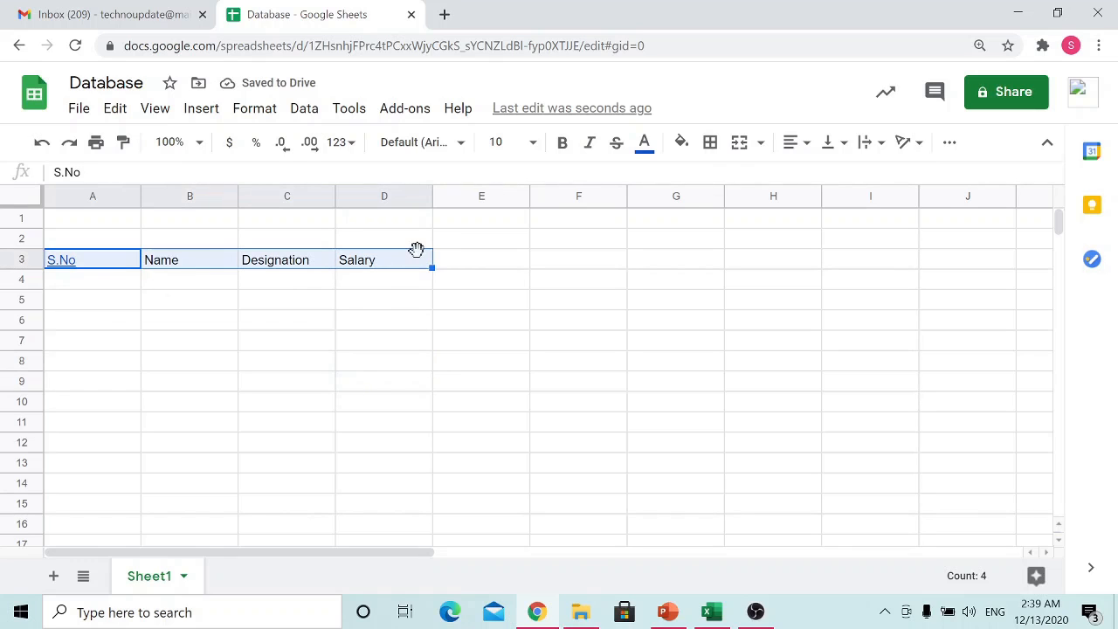
left_click(562, 143)
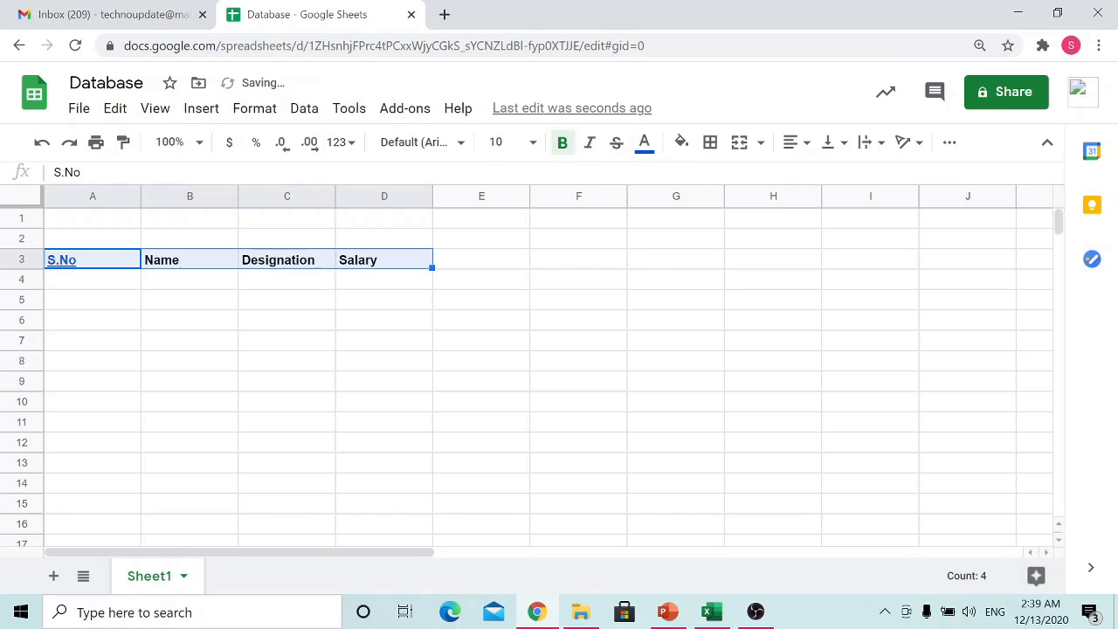
left_click(792, 143)
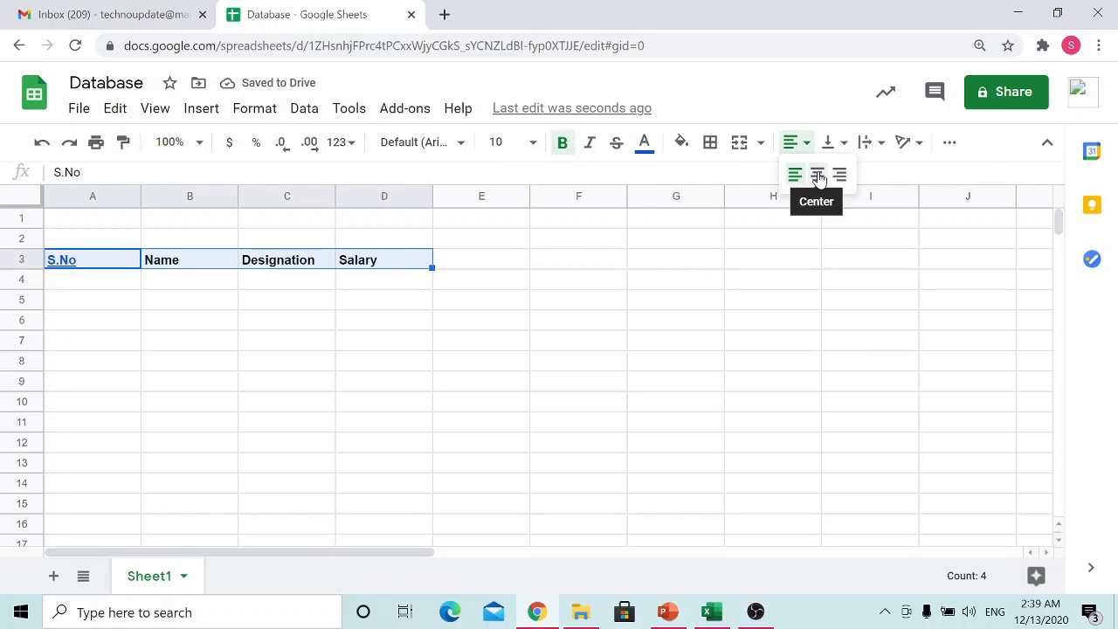
left_click(818, 176)
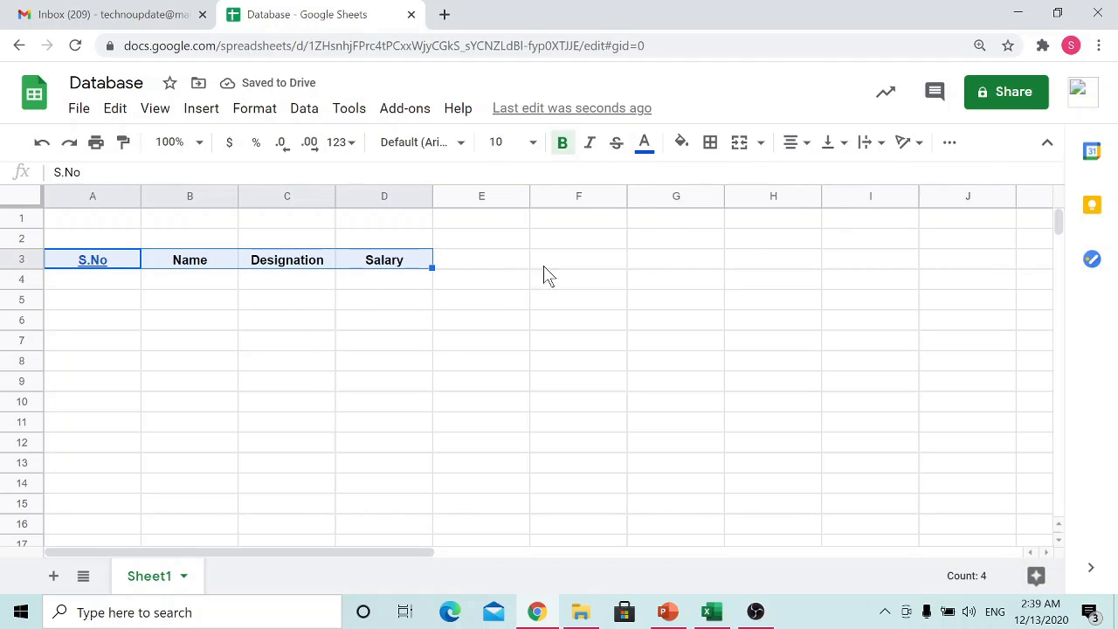
left_click(523, 288)
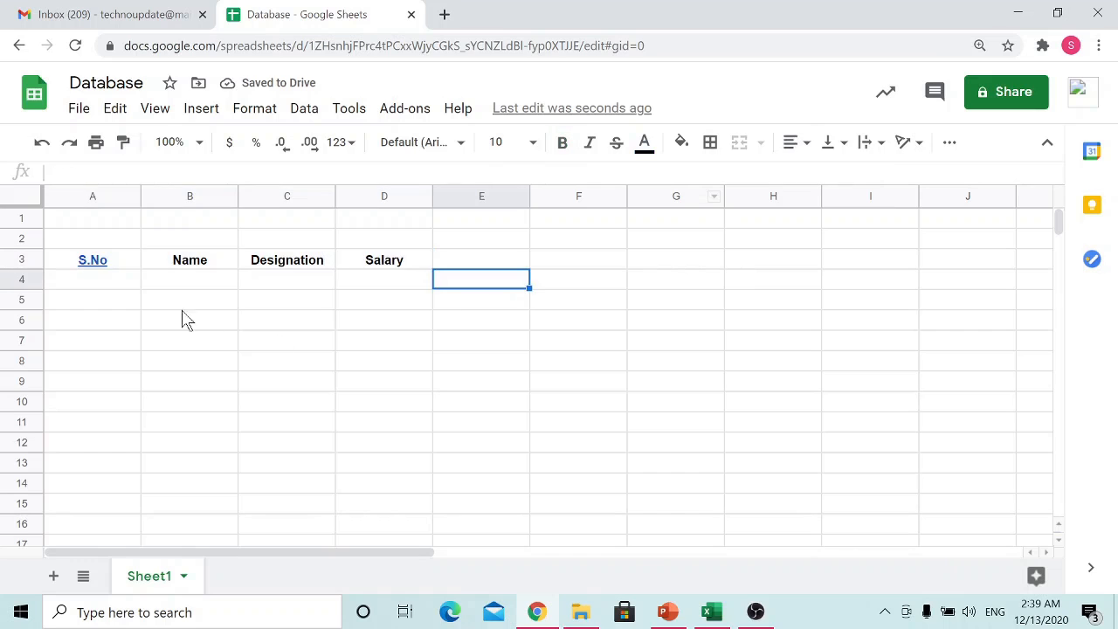
Step: Start the first record in row 4 with serial number 1 and the employee's name
left_click(107, 281)
type("1")
key("Return")
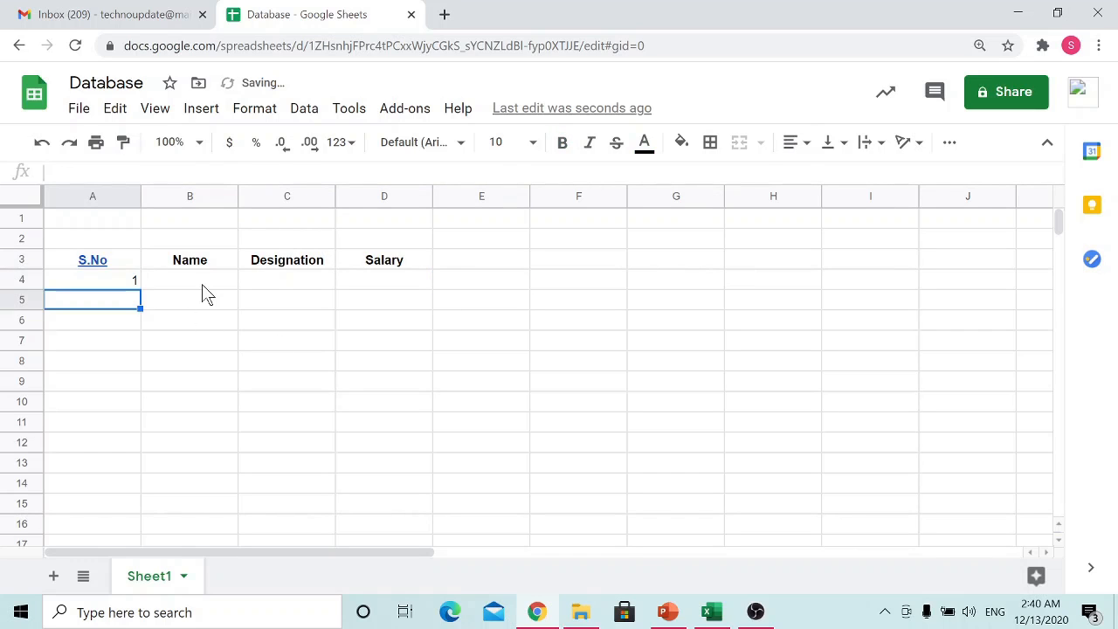
left_click(201, 284)
type("As")
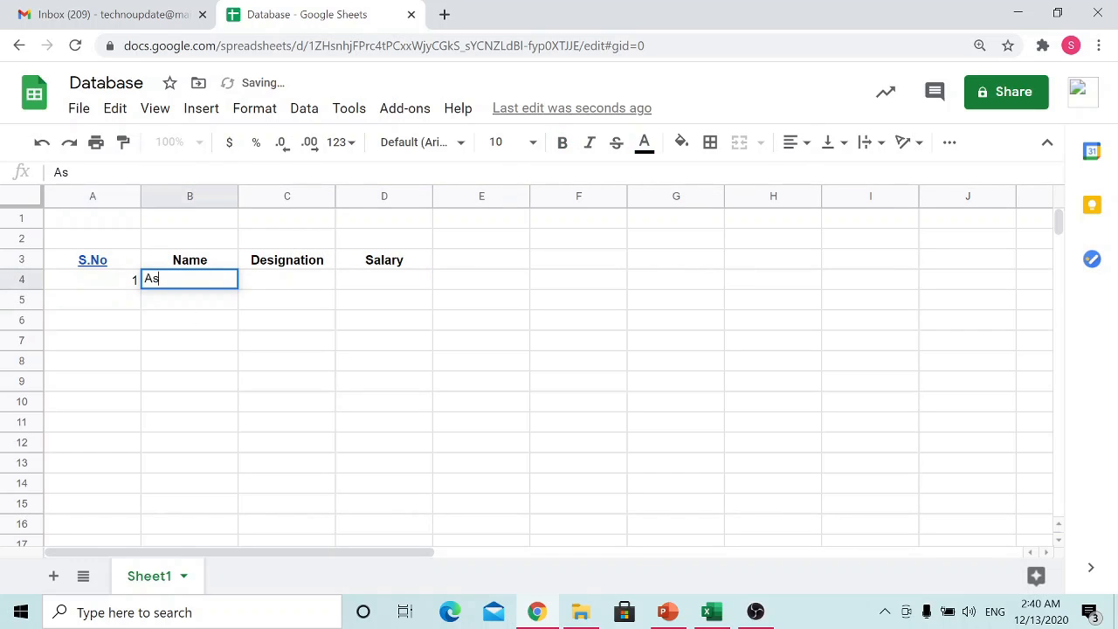
type("ha")
key("Tab")
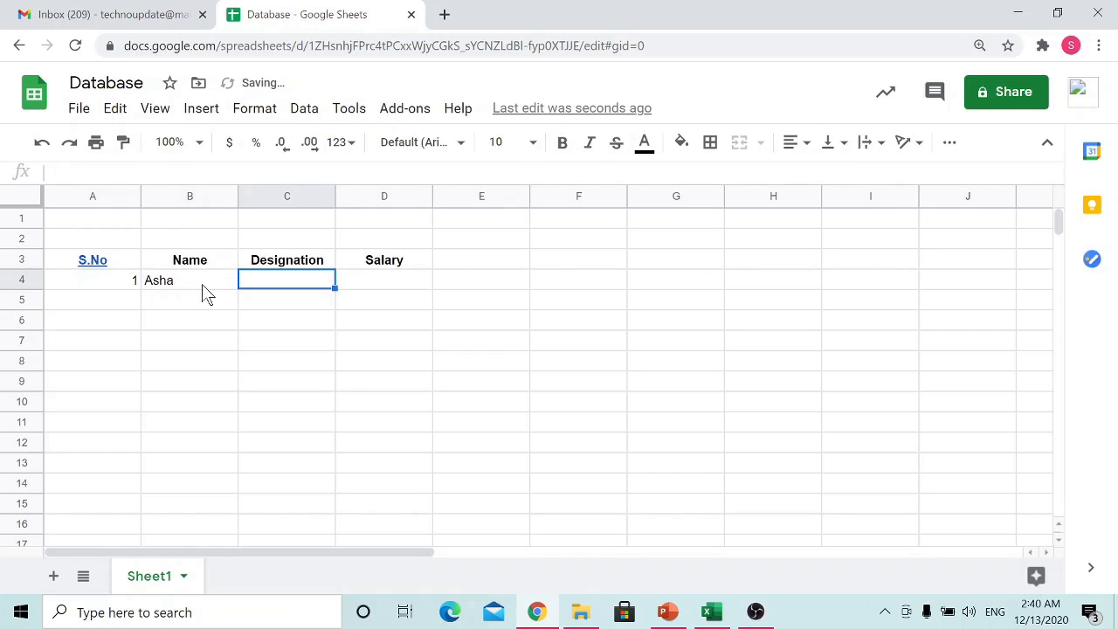
Step: Complete the first record with the designation Assistant Manager and a salary of 40000
type("Assisgant")
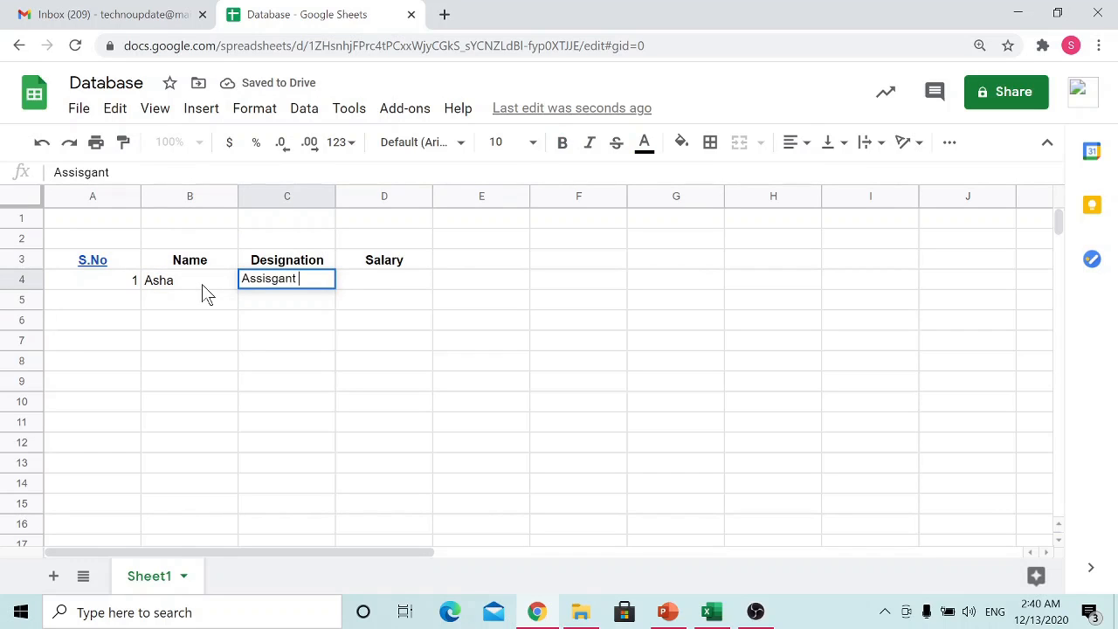
key("BackSpace")
key("BackSpace")
key("BackSpace")
key("BackSpace")
key("BackSpace")
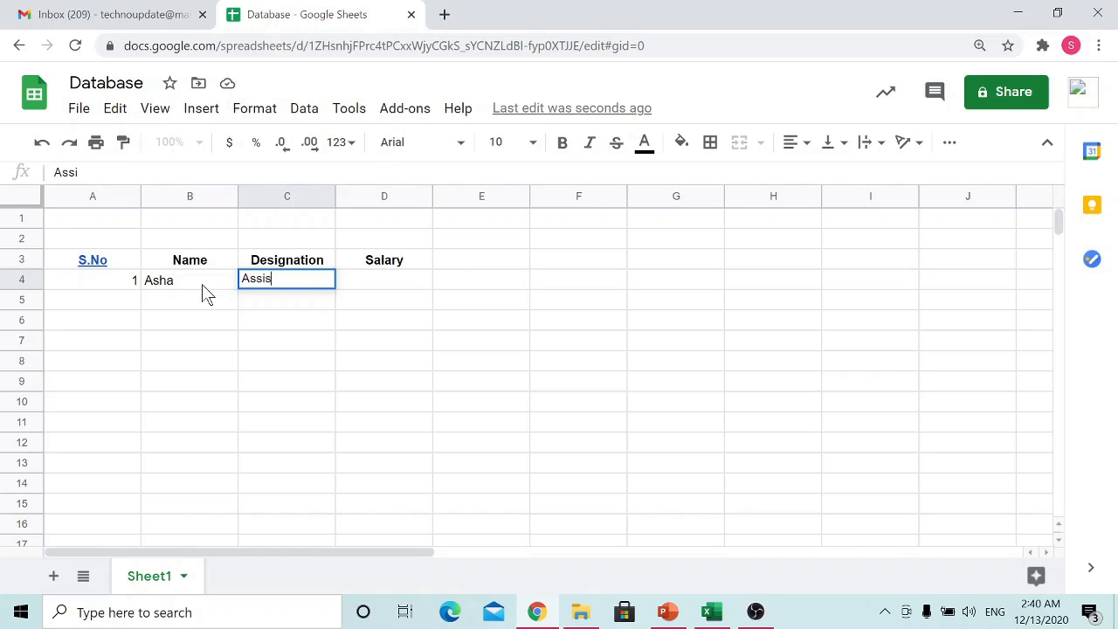
type("stant Manager")
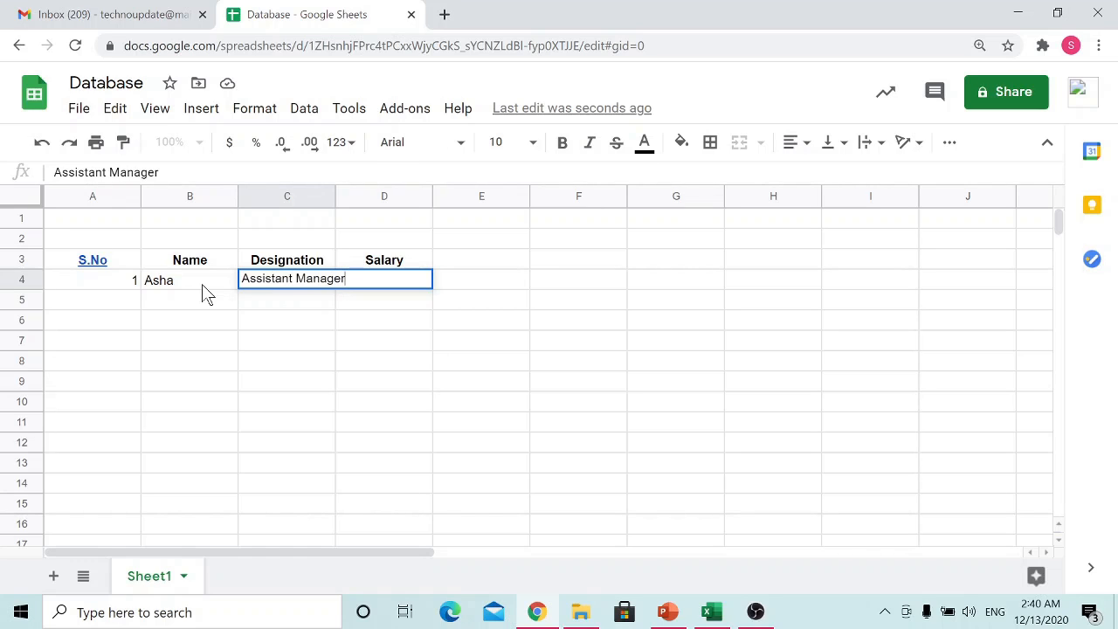
key("Tab")
type("40")
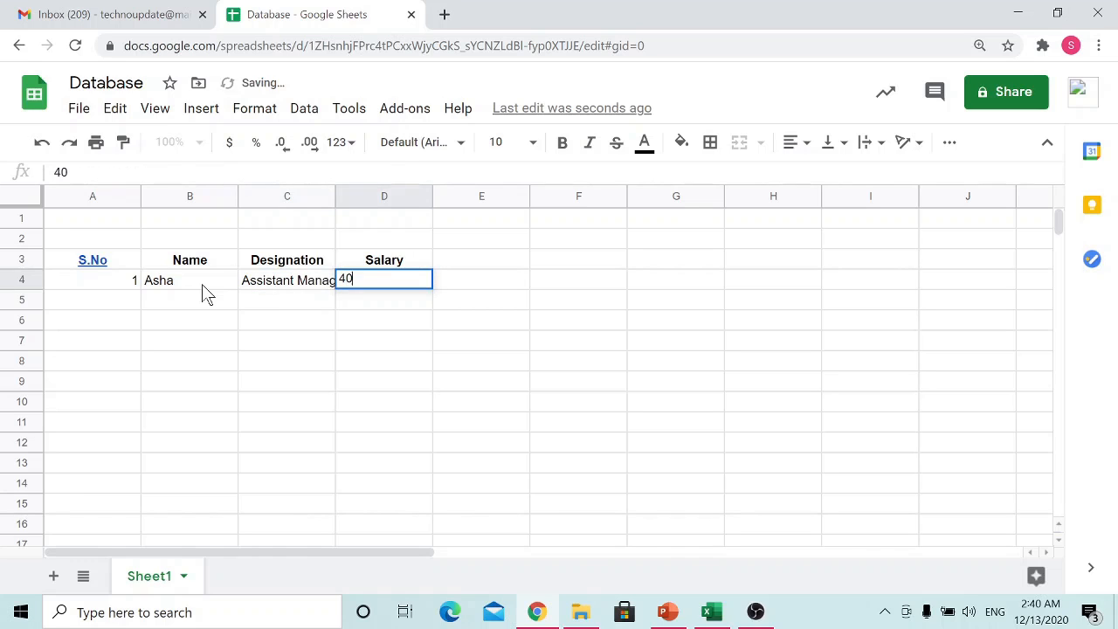
type("000")
key("Return")
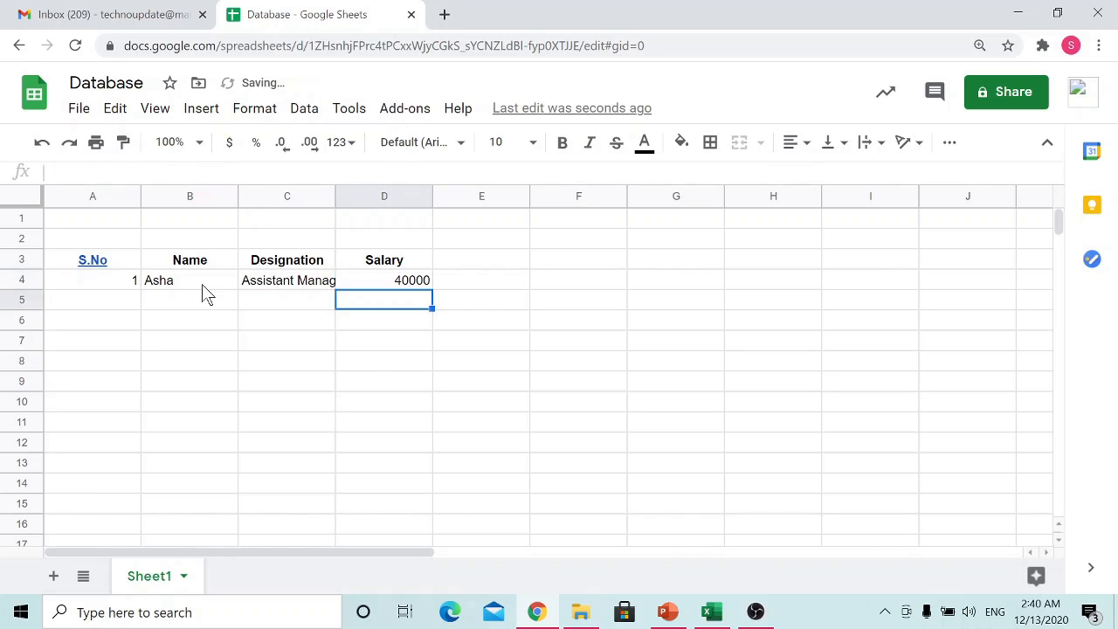
Step: Enter the second record in row 5: serial number 2, the employee's name, designation Manager and salary 30000
type("2")
key("Tab")
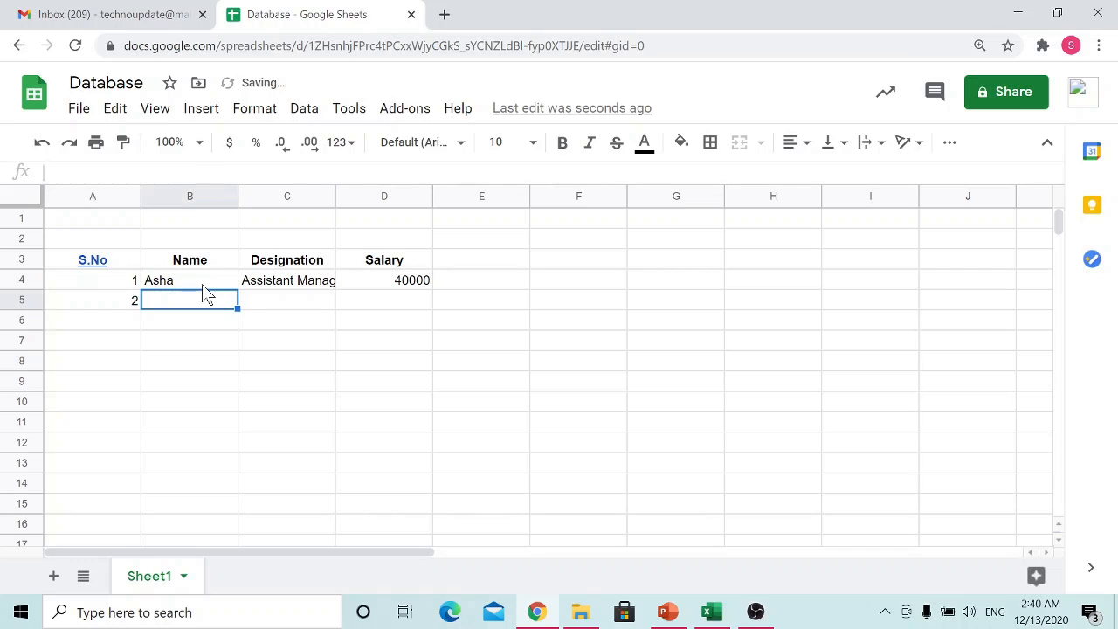
type("Devesh")
key("Tab")
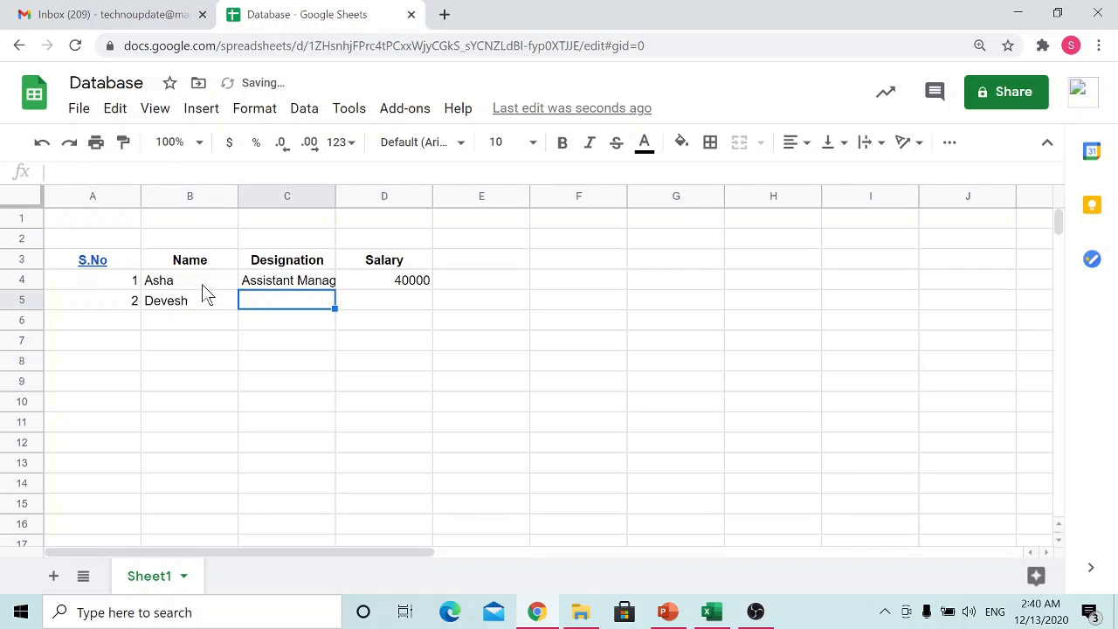
type("Manager")
key("Tab")
type("3")
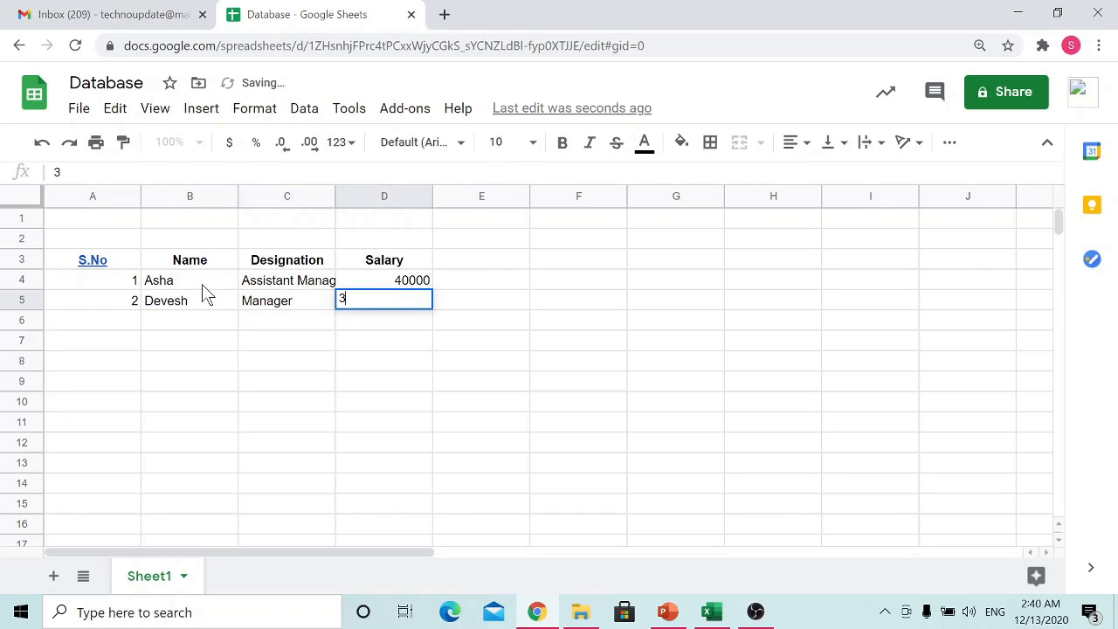
key("Return")
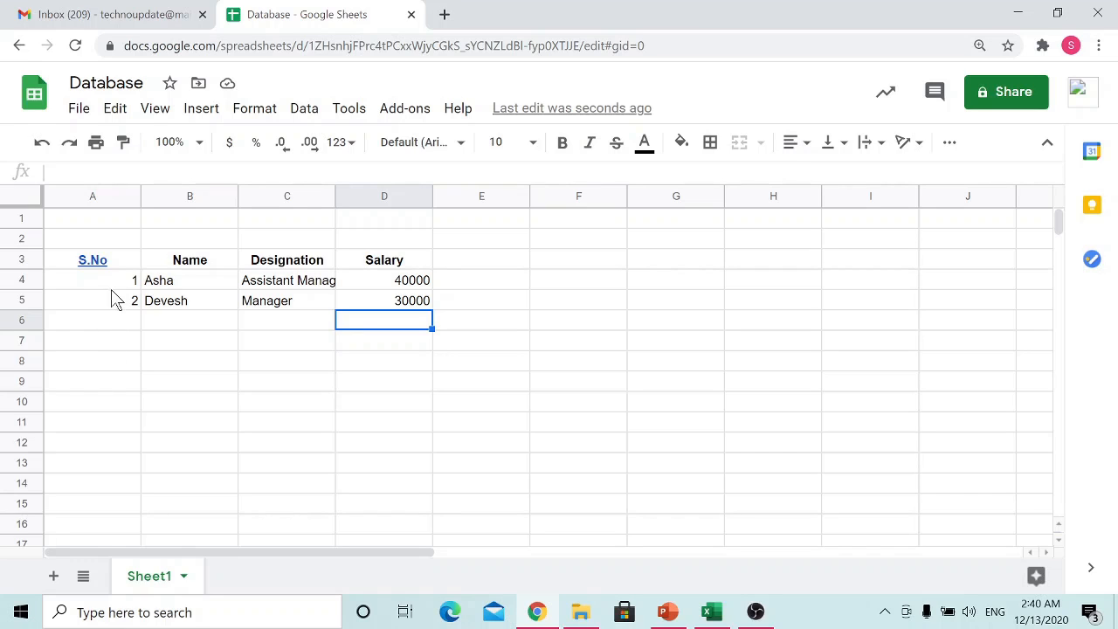
Step: Extend the serial number series from A4:A5 down to cell A12 with autofill, reaching 9
left_click(111, 359)
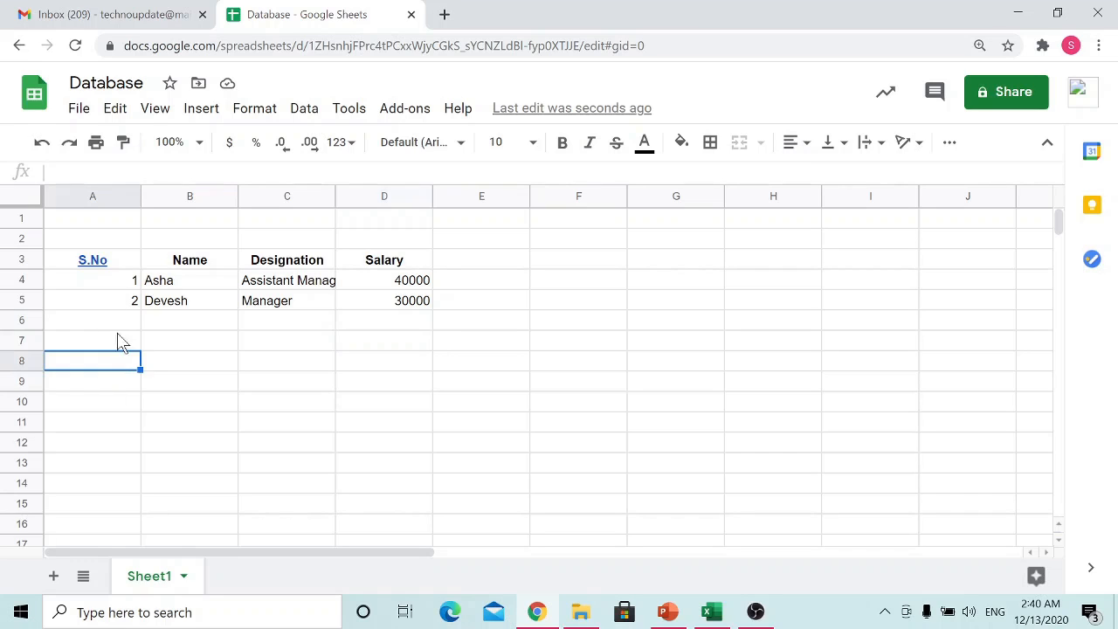
left_click_drag(111, 288, 113, 294)
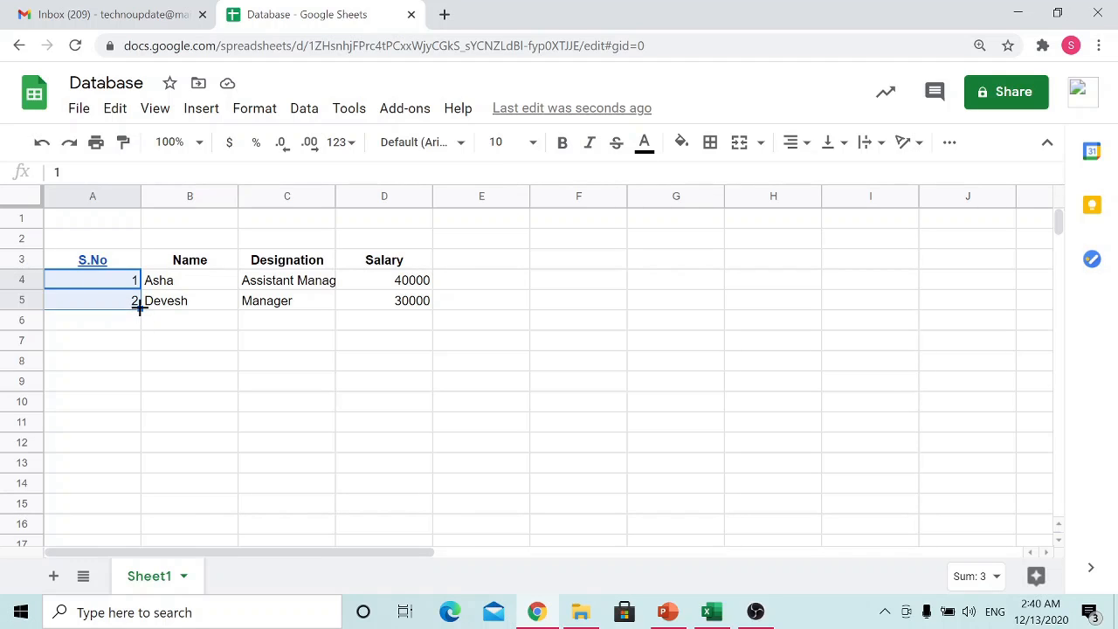
left_click_drag(139, 308, 129, 454)
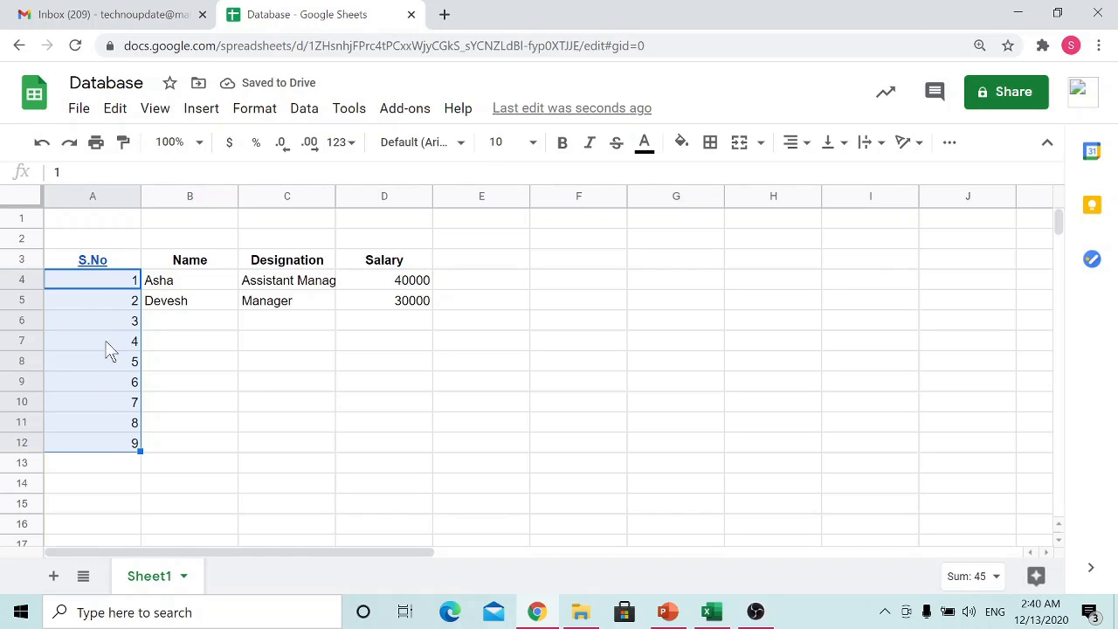
left_click(190, 322)
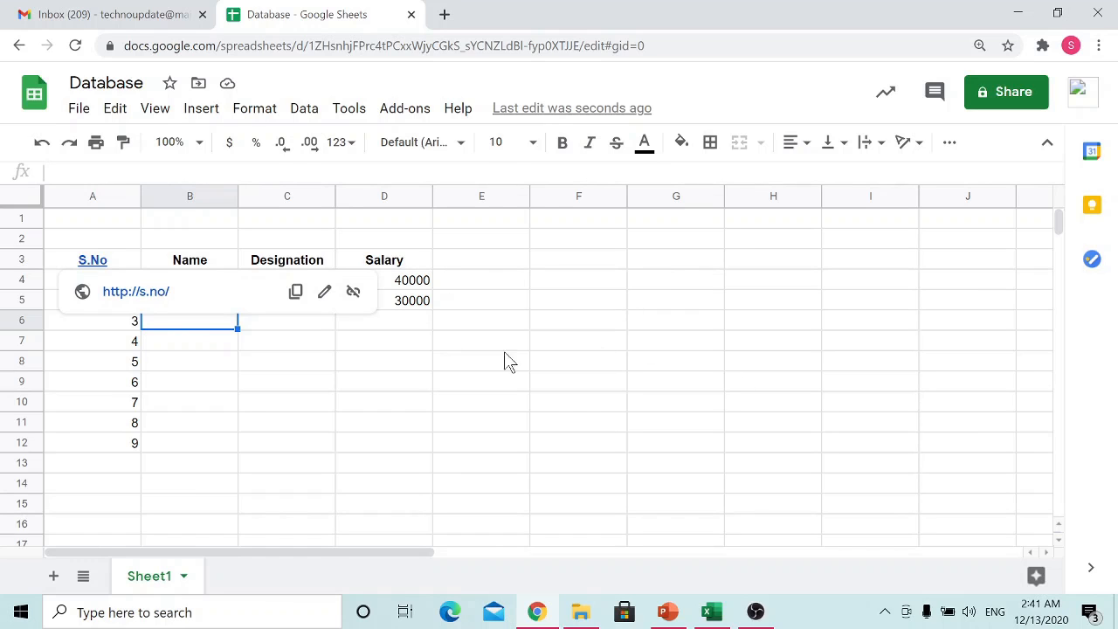
Step: Apply borders to all cells of the table range A3:D12
left_click(331, 409)
left_click(122, 261)
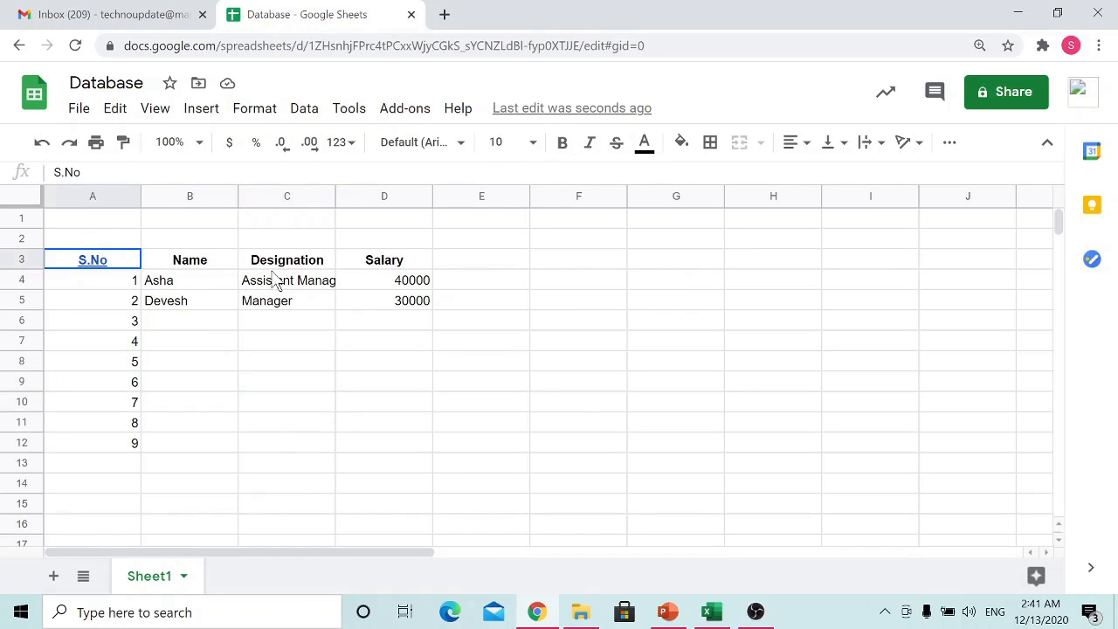
left_click_drag(275, 279, 402, 449)
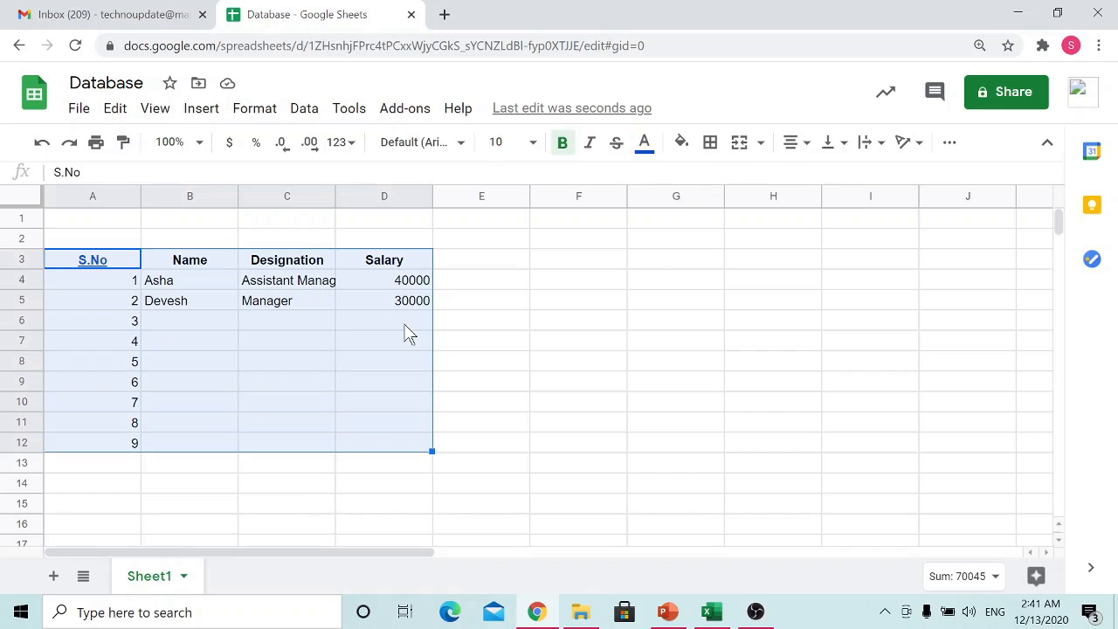
left_click(710, 144)
left_click(718, 179)
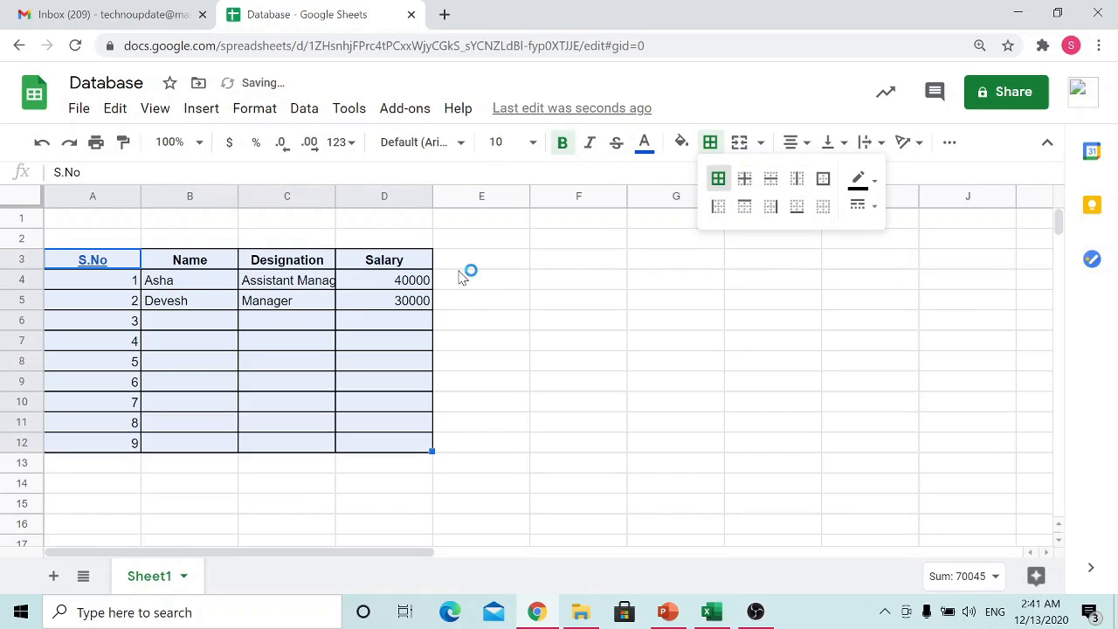
left_click(456, 361)
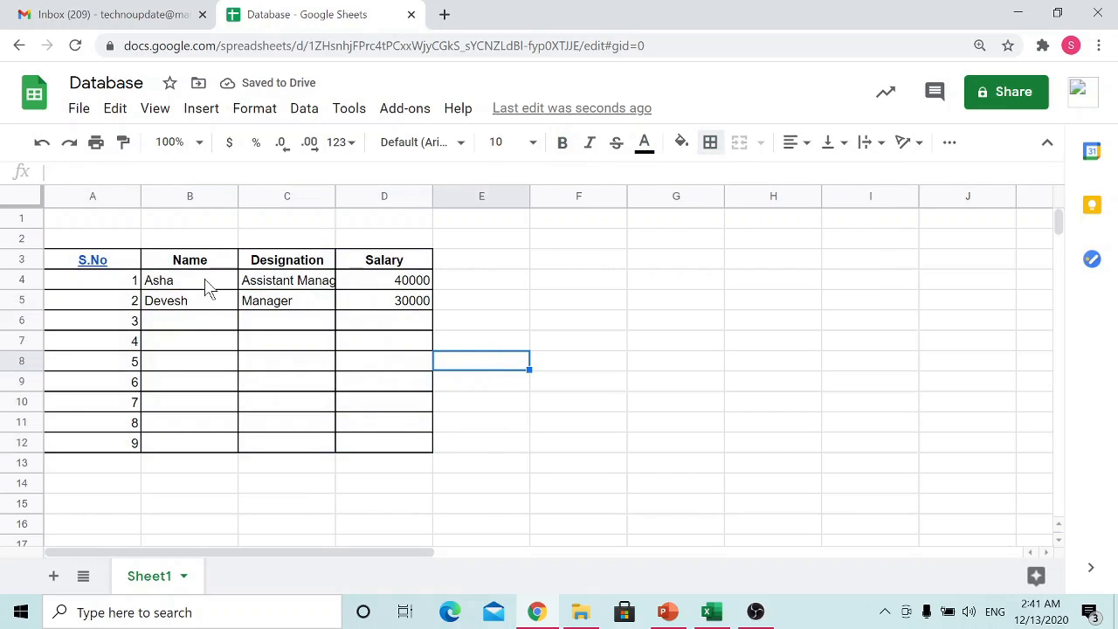
Step: Change the text color of the first record, cells A4:D4, to dark red
left_click_drag(120, 285, 369, 295)
left_click(644, 147)
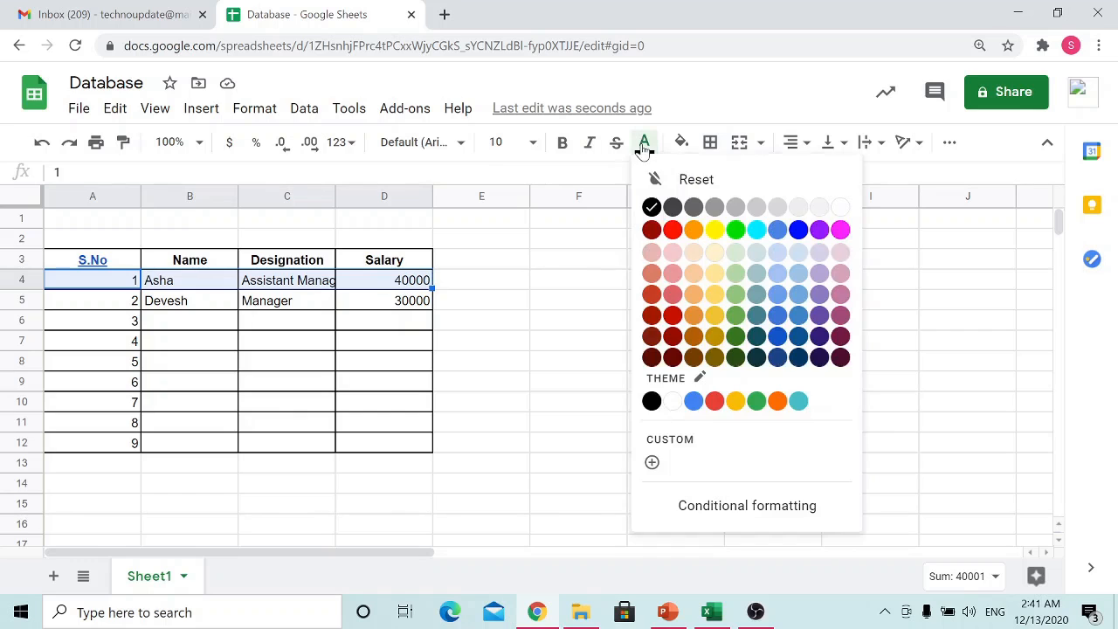
left_click(681, 324)
left_click(326, 361)
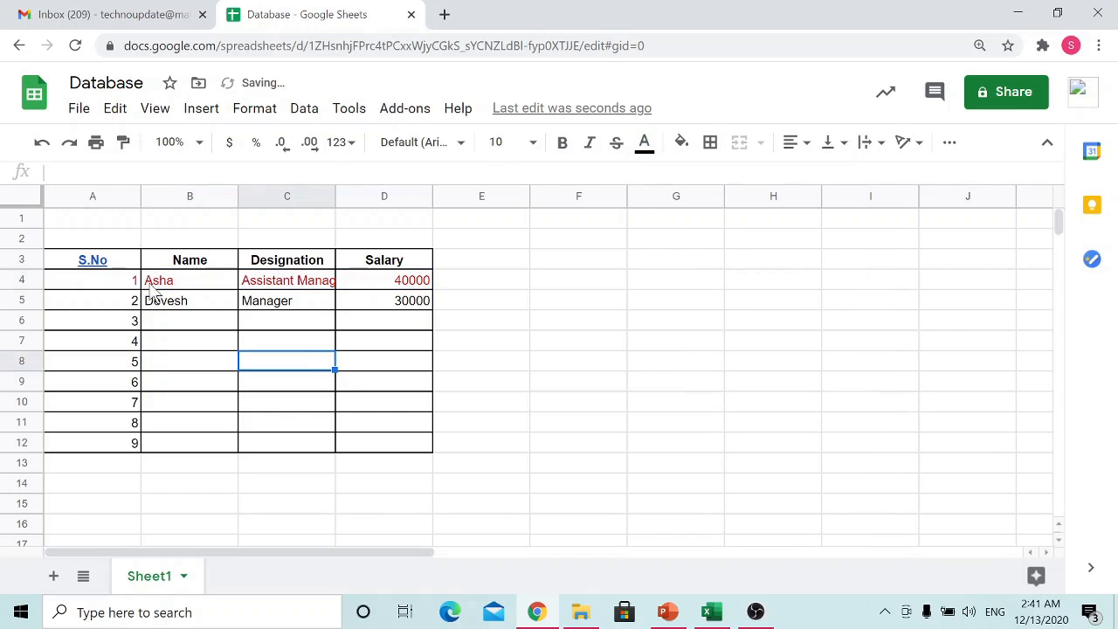
Step: Fill the header cells A3:D3 with light blue
left_click_drag(122, 264, 374, 267)
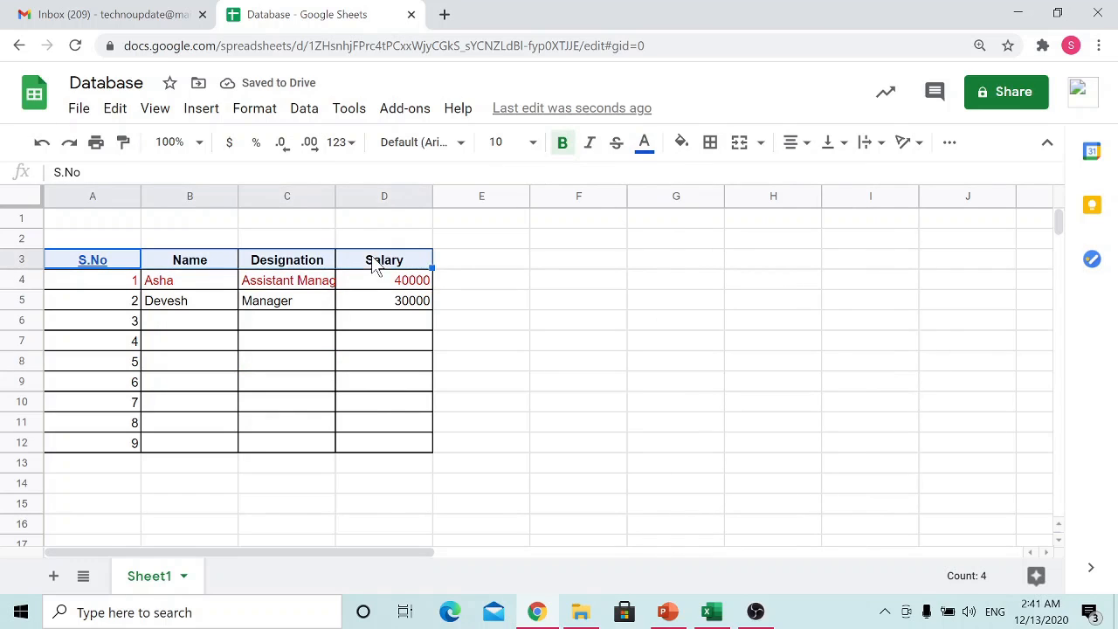
left_click(680, 144)
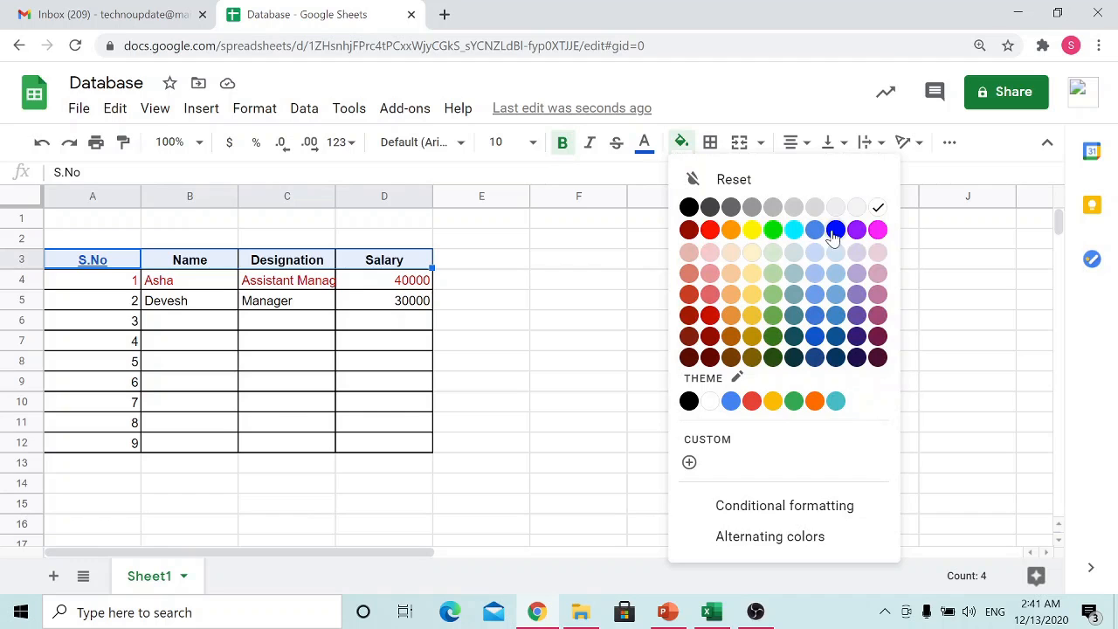
left_click(814, 277)
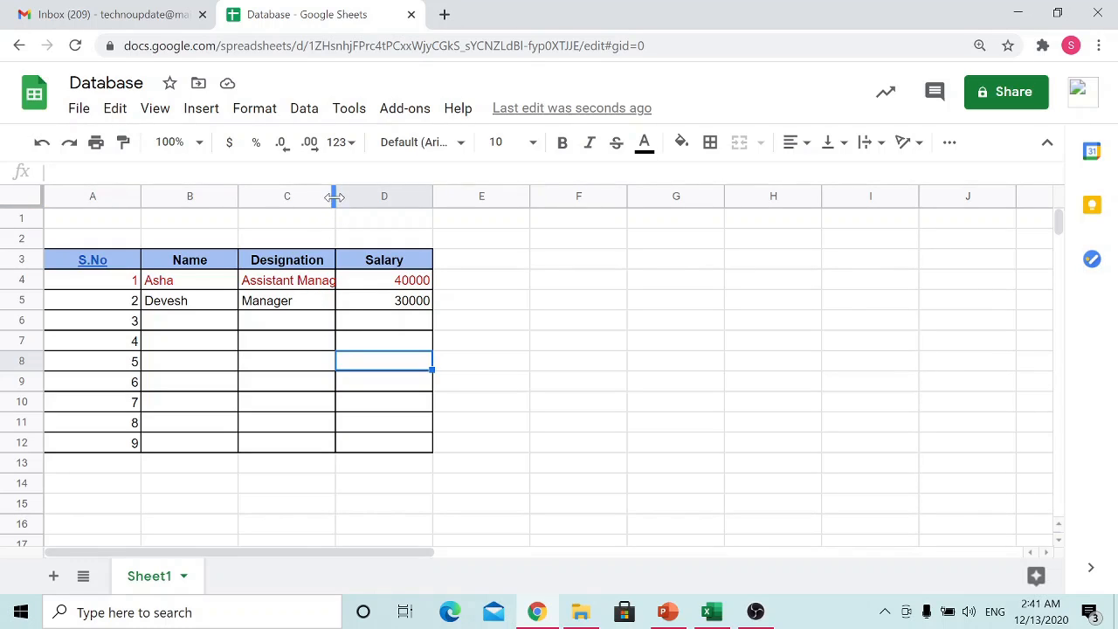
Step: Widen the Designation column to fit Assistant Manager, and increase the heights of rows 3 and 5
left_click_drag(335, 197, 376, 199)
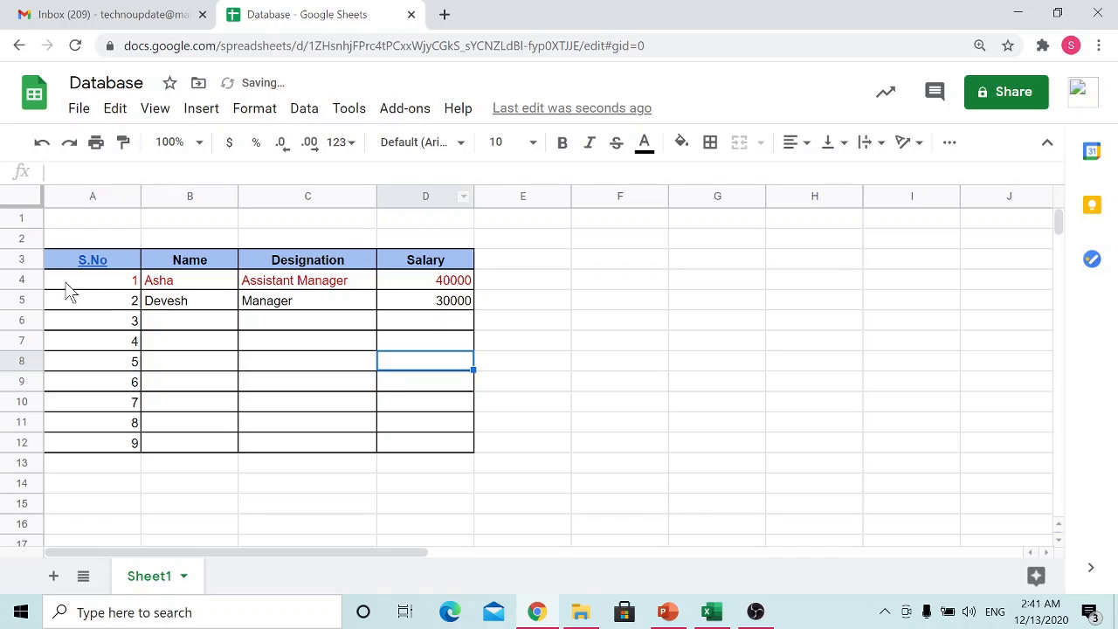
left_click_drag(35, 269, 35, 287)
left_click_drag(35, 327, 38, 348)
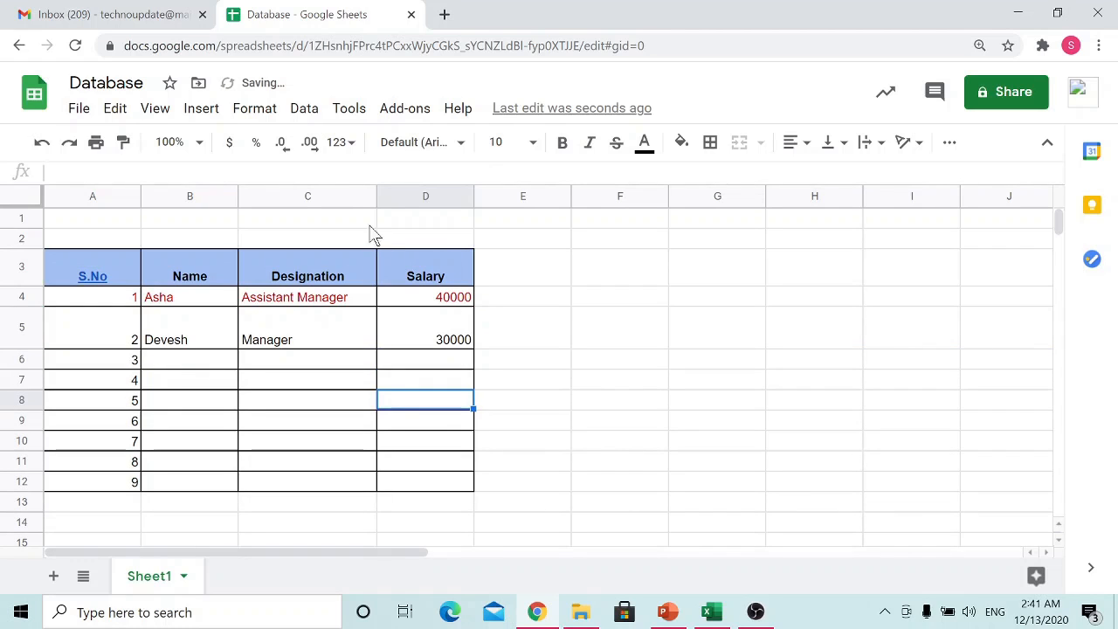
Step: Narrow the Designation column and set text wrapping to Wrap for the whole of column C
left_click_drag(375, 194, 330, 196)
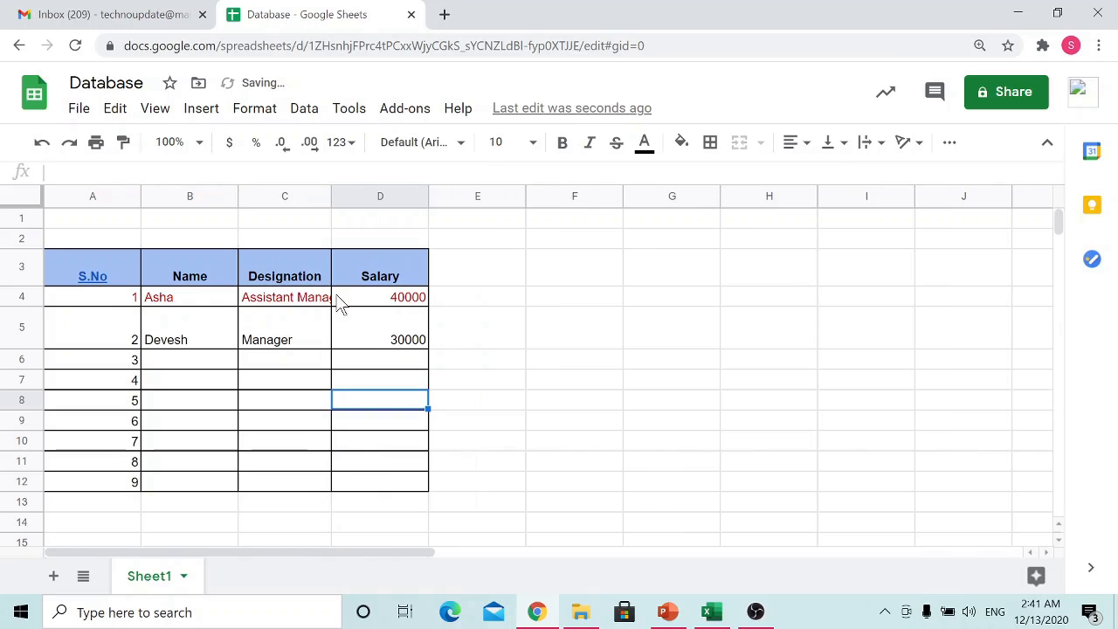
left_click(286, 197)
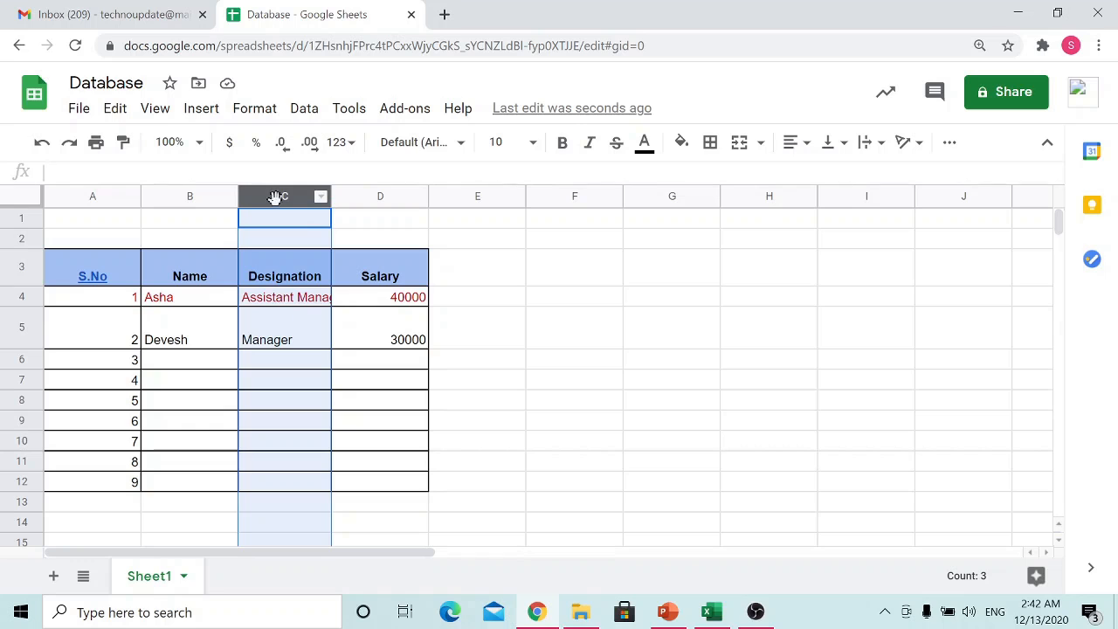
left_click(872, 144)
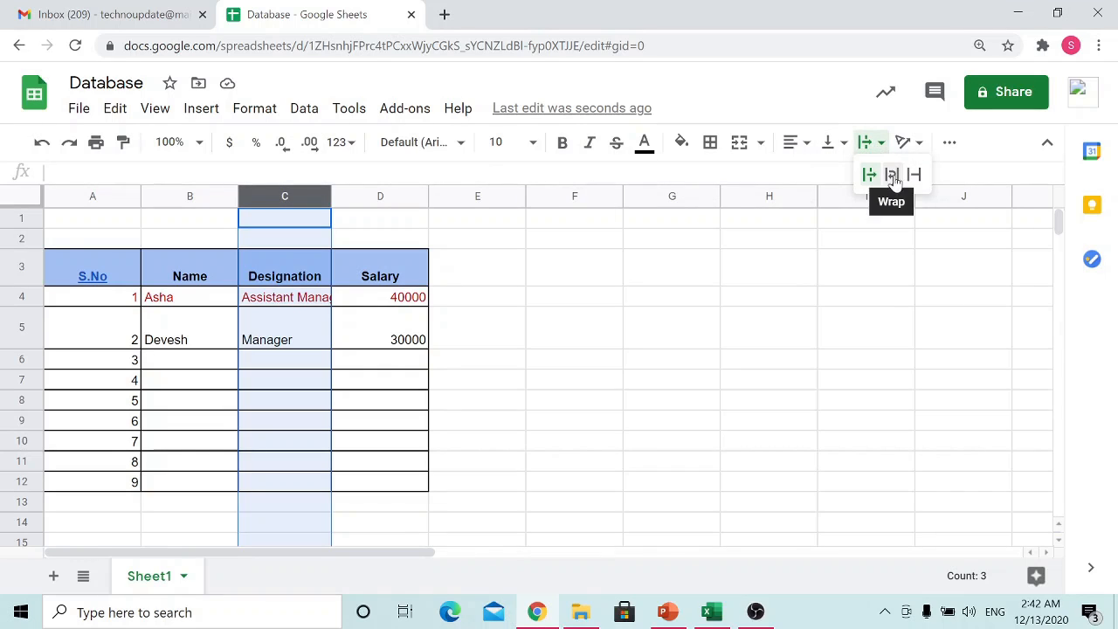
left_click(892, 175)
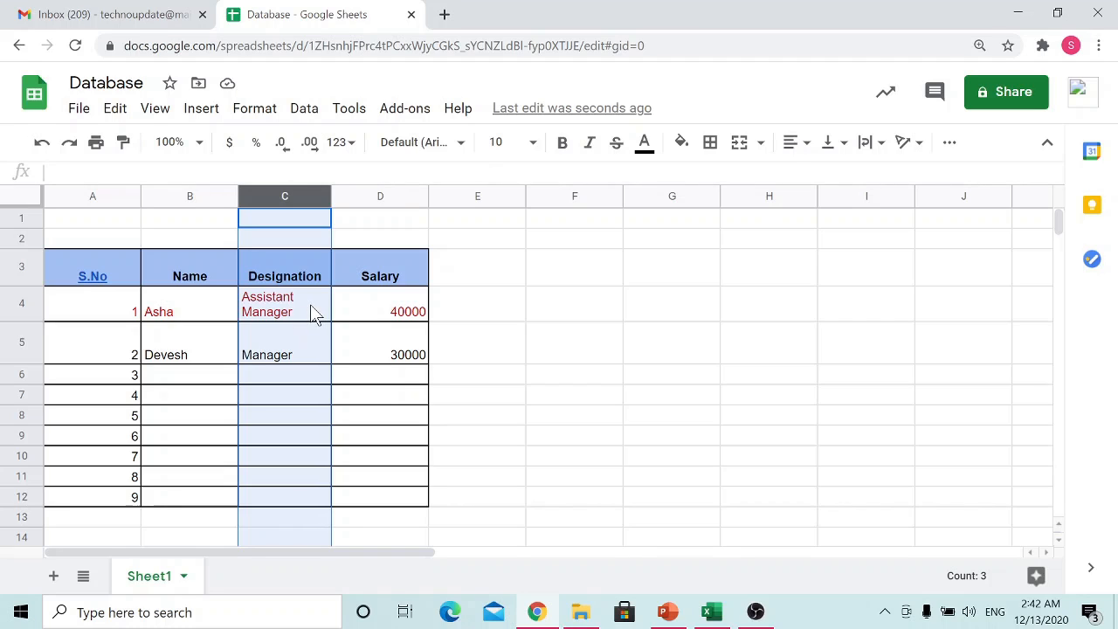
left_click(310, 313)
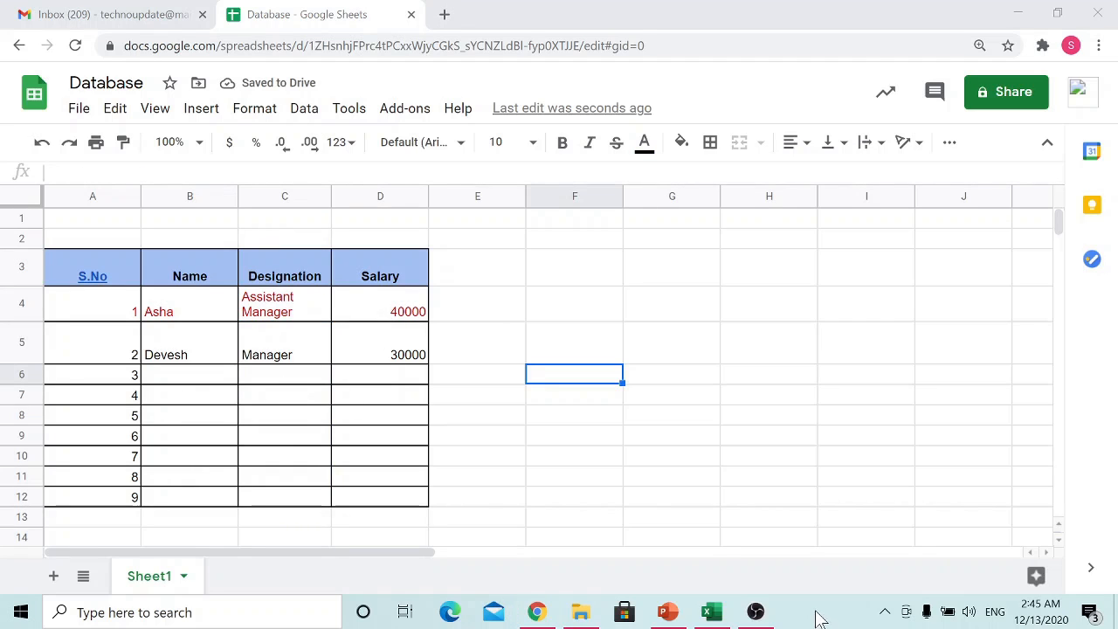
Step: Insert one blank column to the right of the Name column
left_click(179, 197)
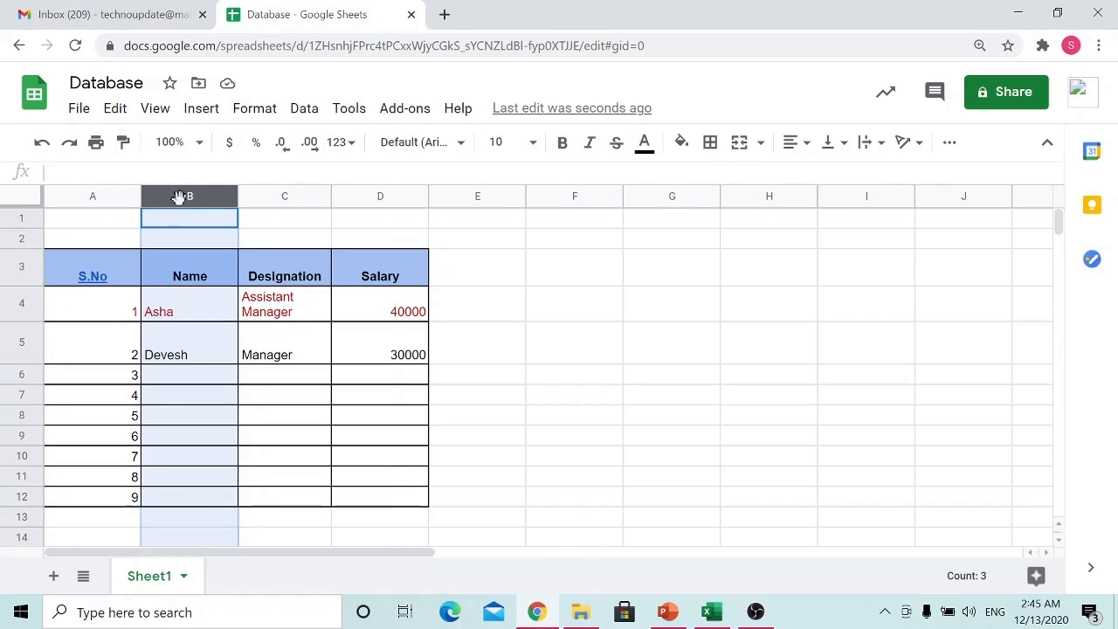
right_click(179, 197)
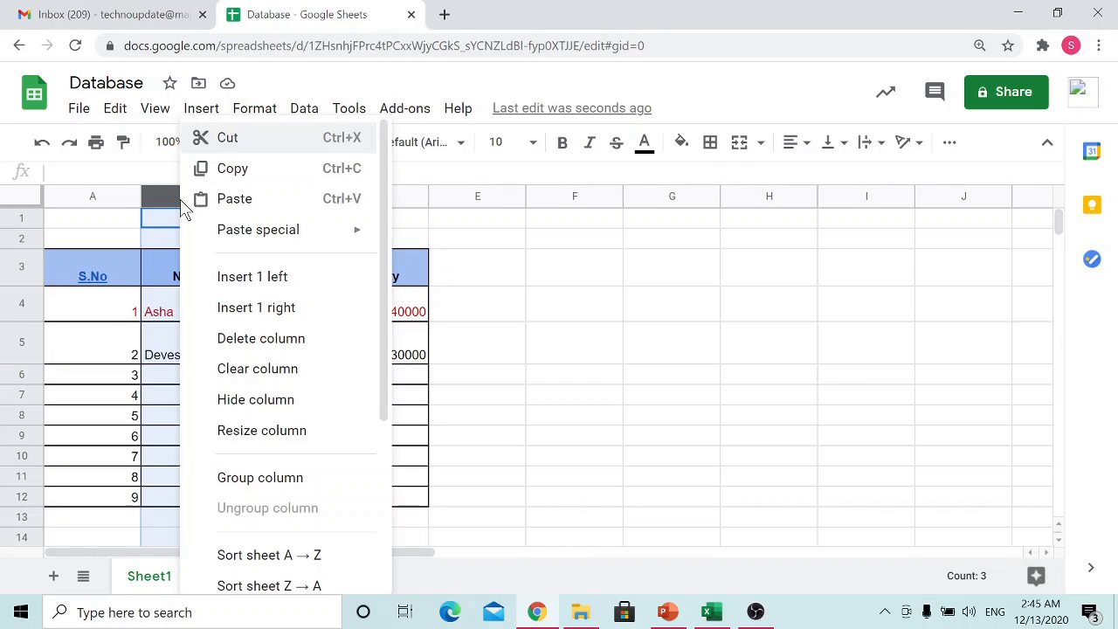
left_click(234, 323)
left_click(291, 319)
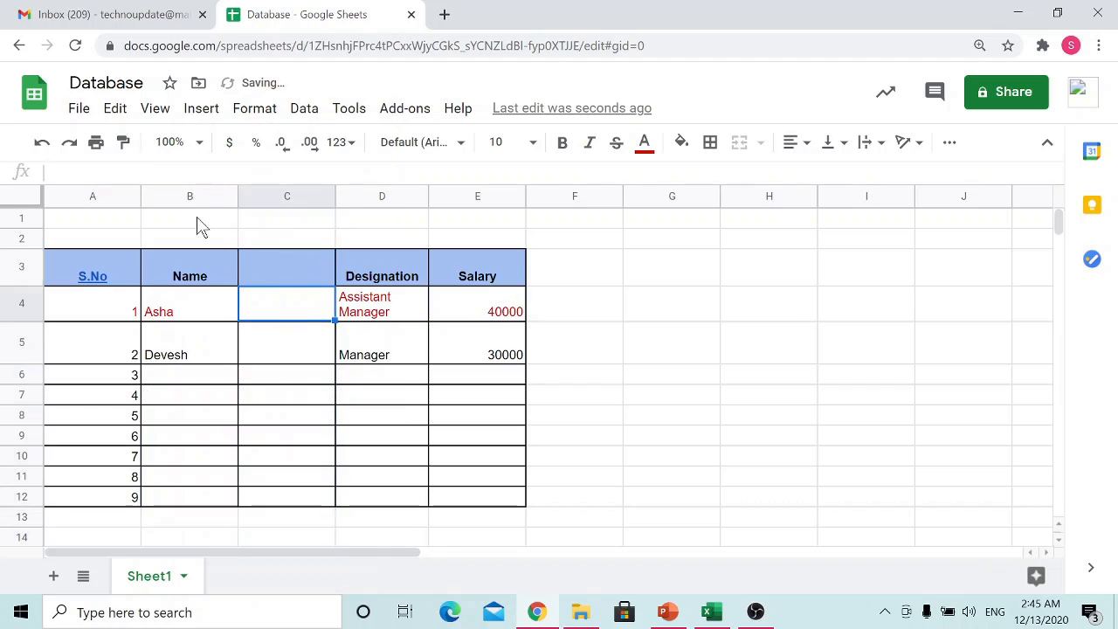
Step: Insert one blank row above the first record in row 4
left_click(22, 305)
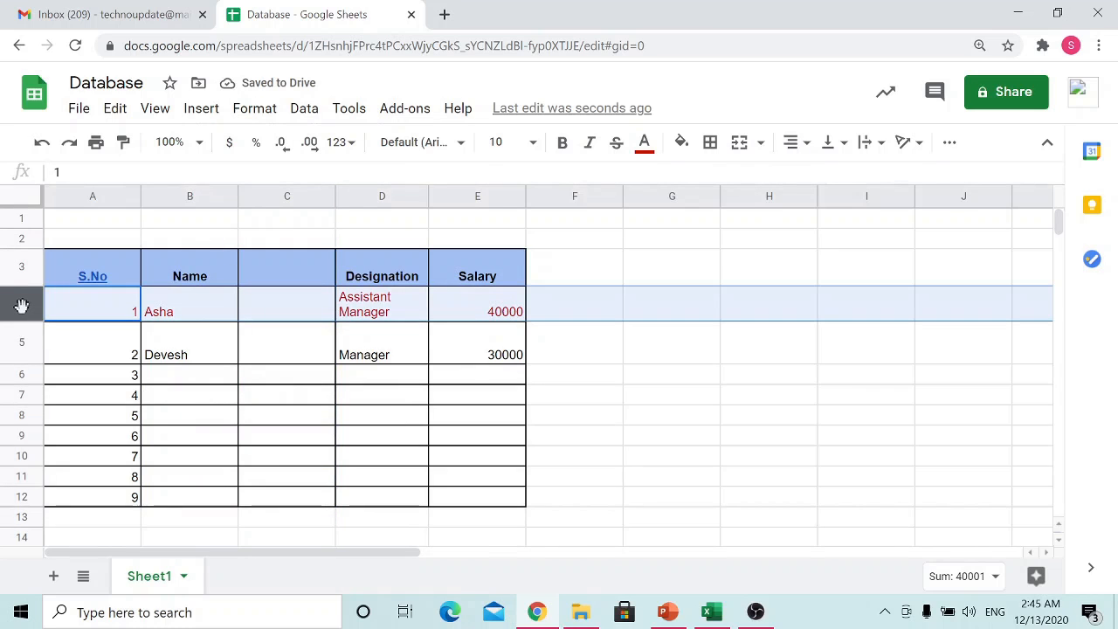
right_click(22, 305)
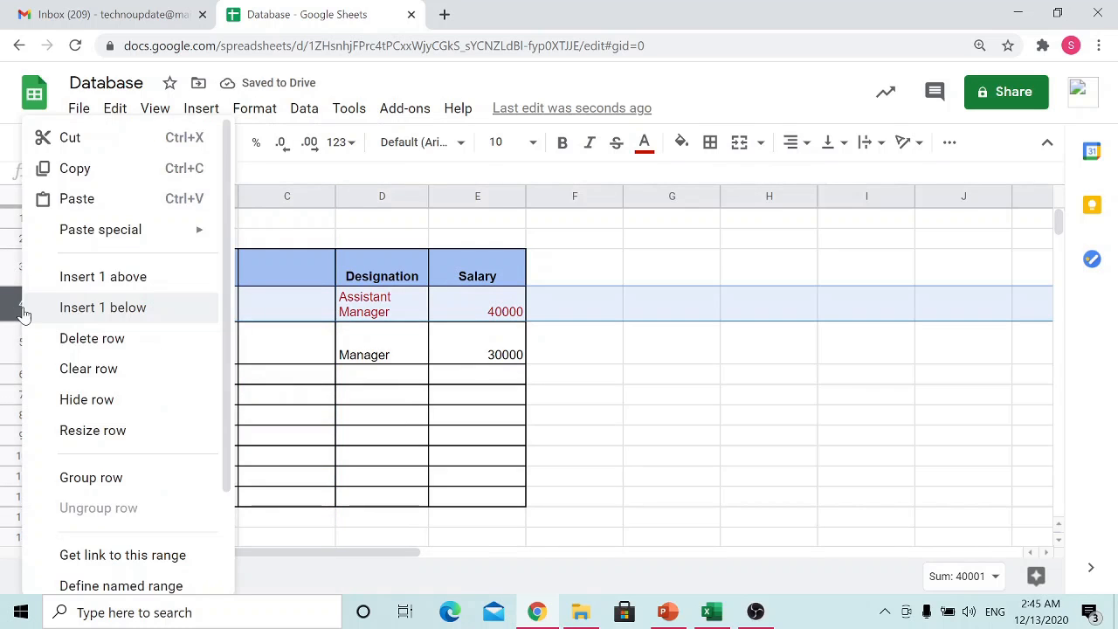
left_click(109, 281)
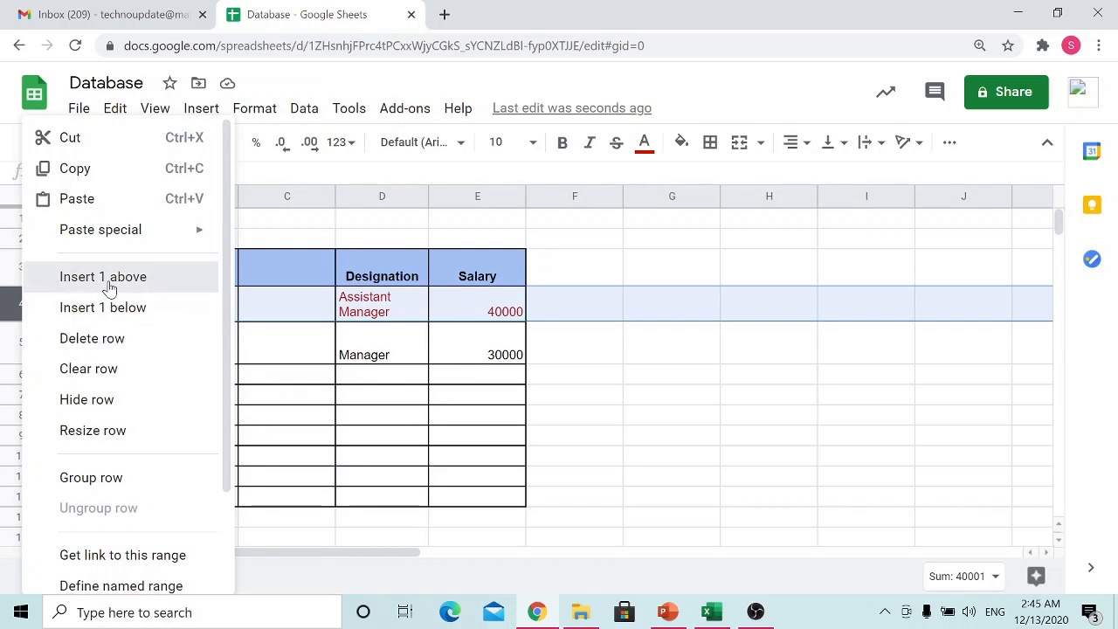
left_click(210, 325)
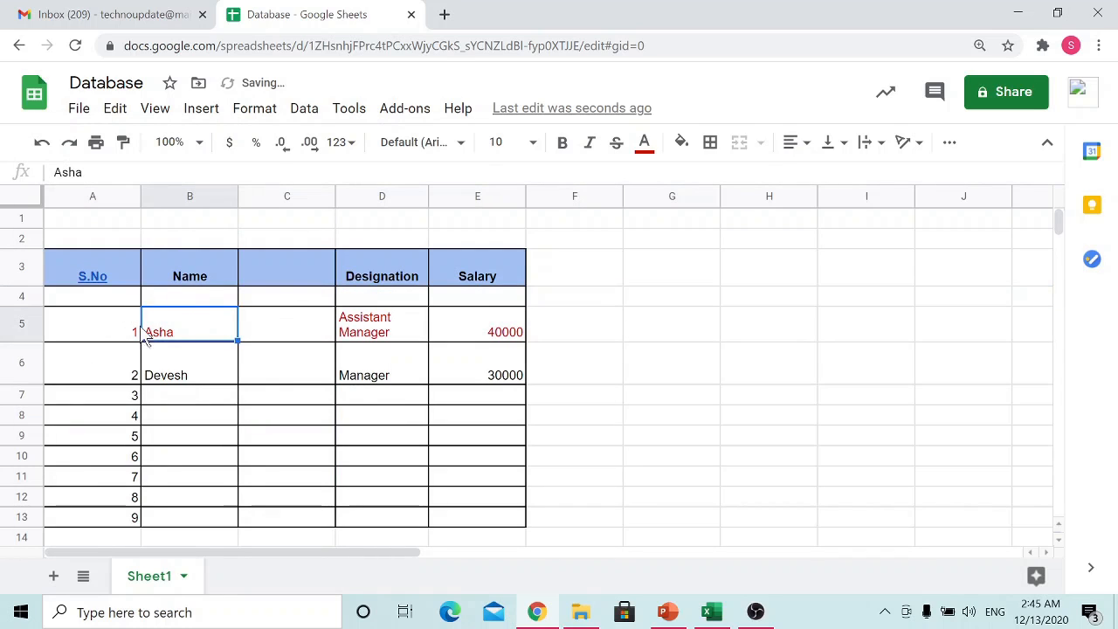
Step: Delete the empty column C between Name and Designation
left_click(190, 196)
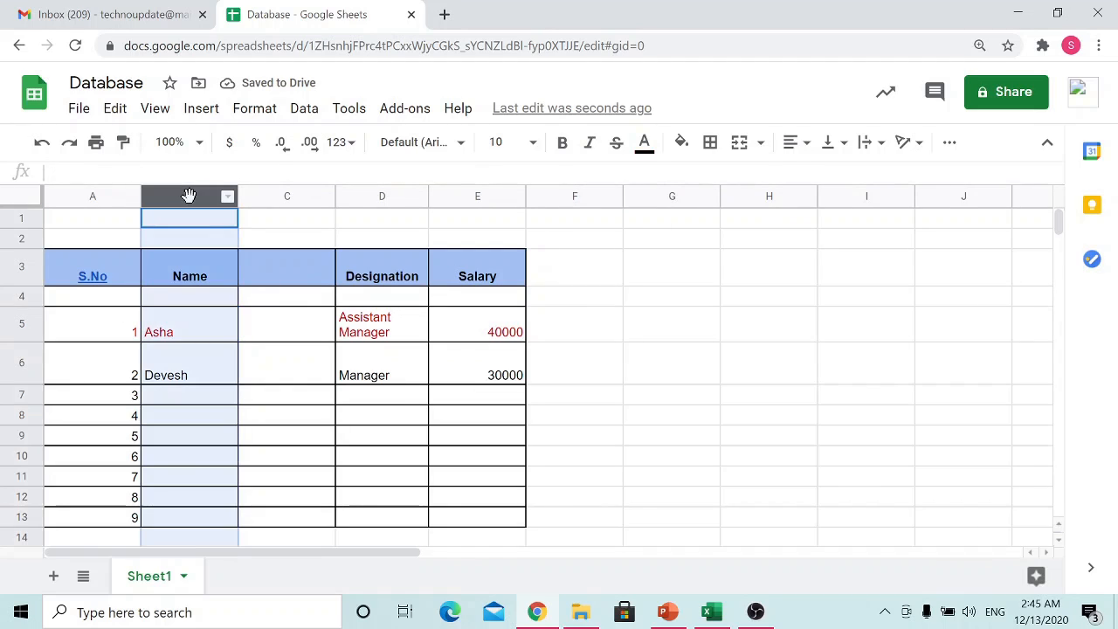
left_click(284, 201)
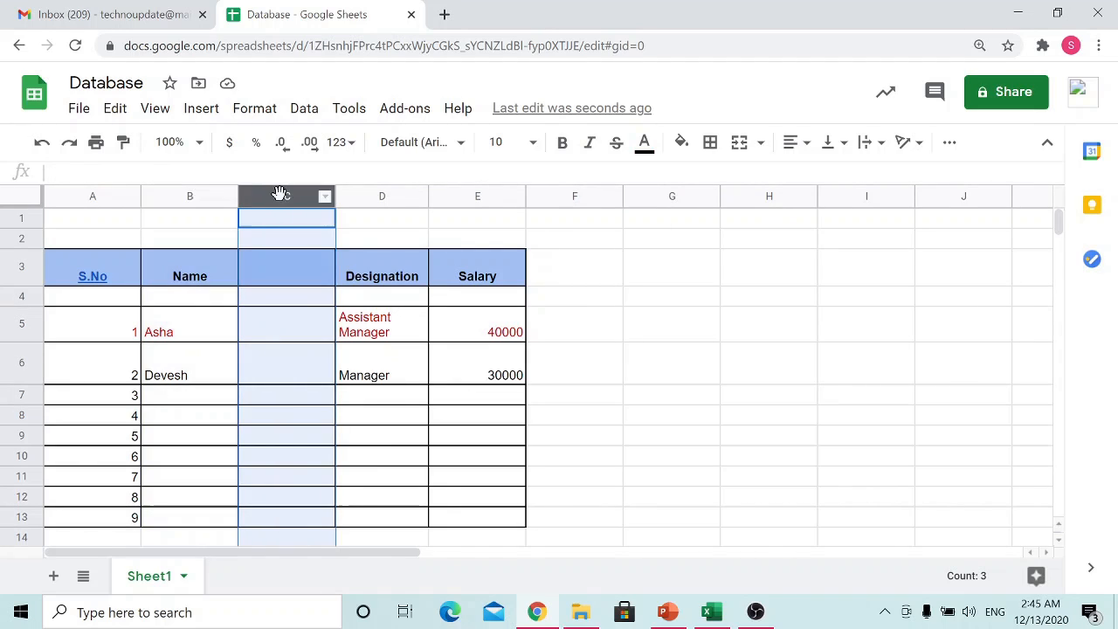
right_click(285, 200)
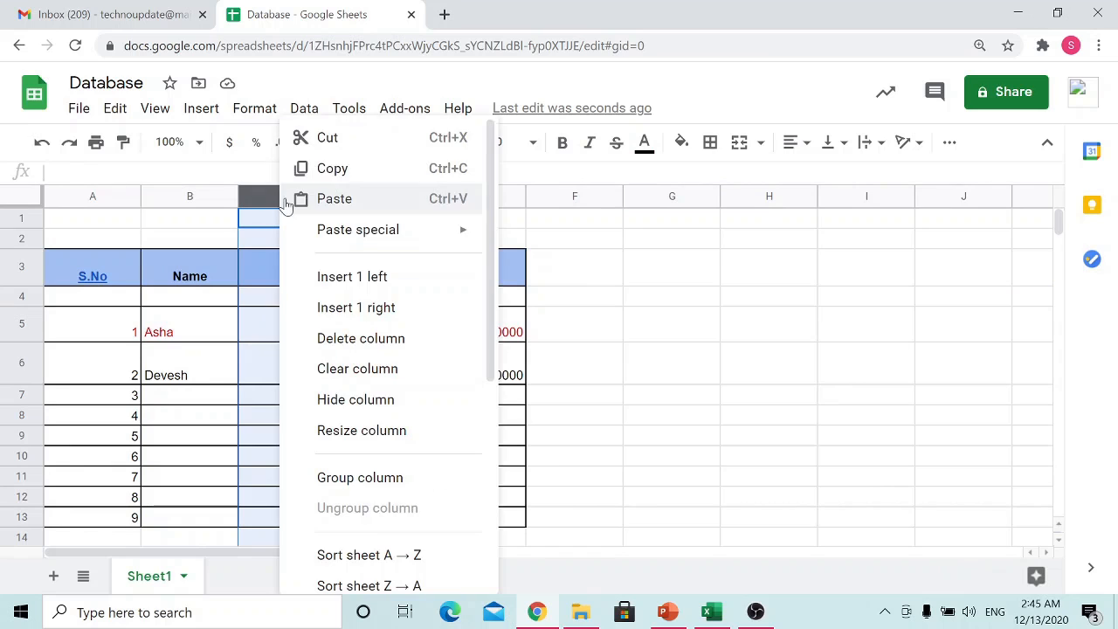
left_click(389, 343)
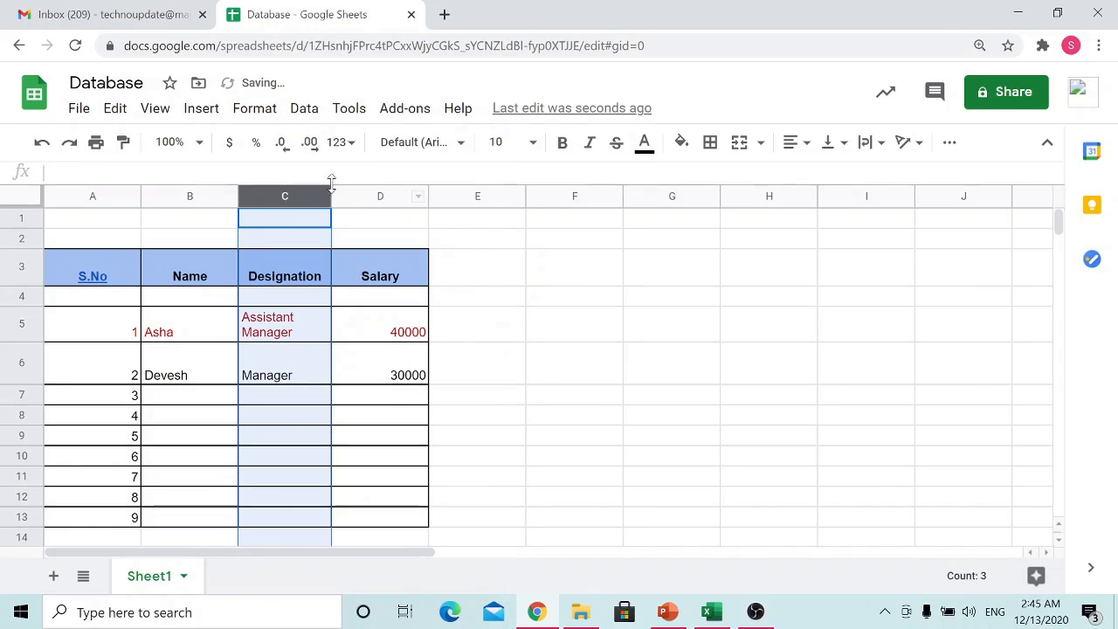
Step: Hide the Name column B and unhide it again
left_click(184, 199)
right_click(184, 203)
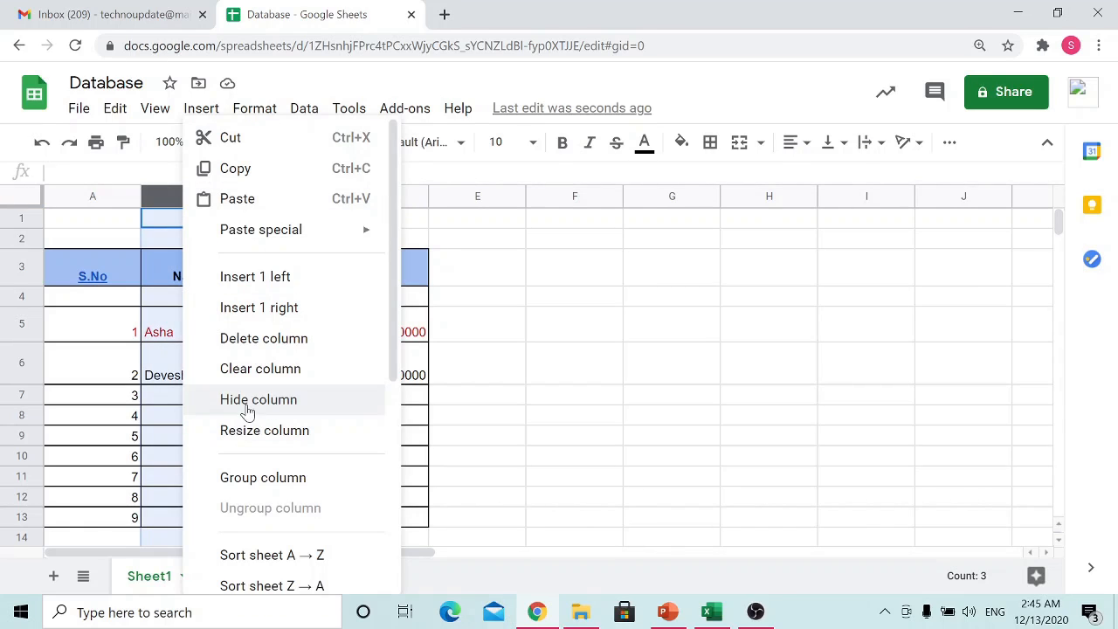
left_click(278, 403)
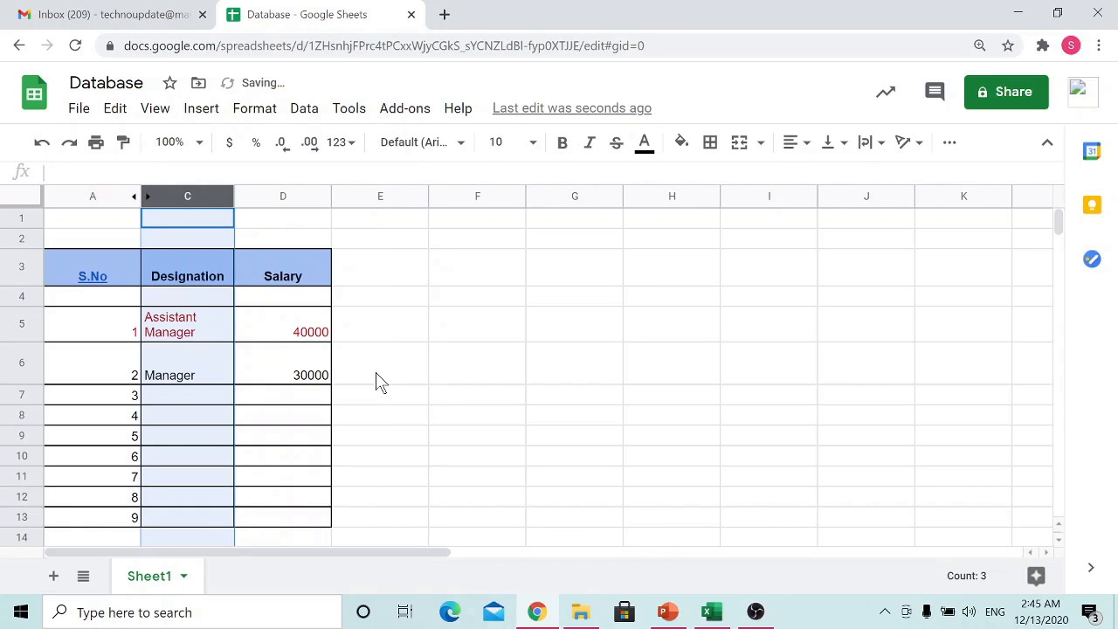
left_click(136, 198)
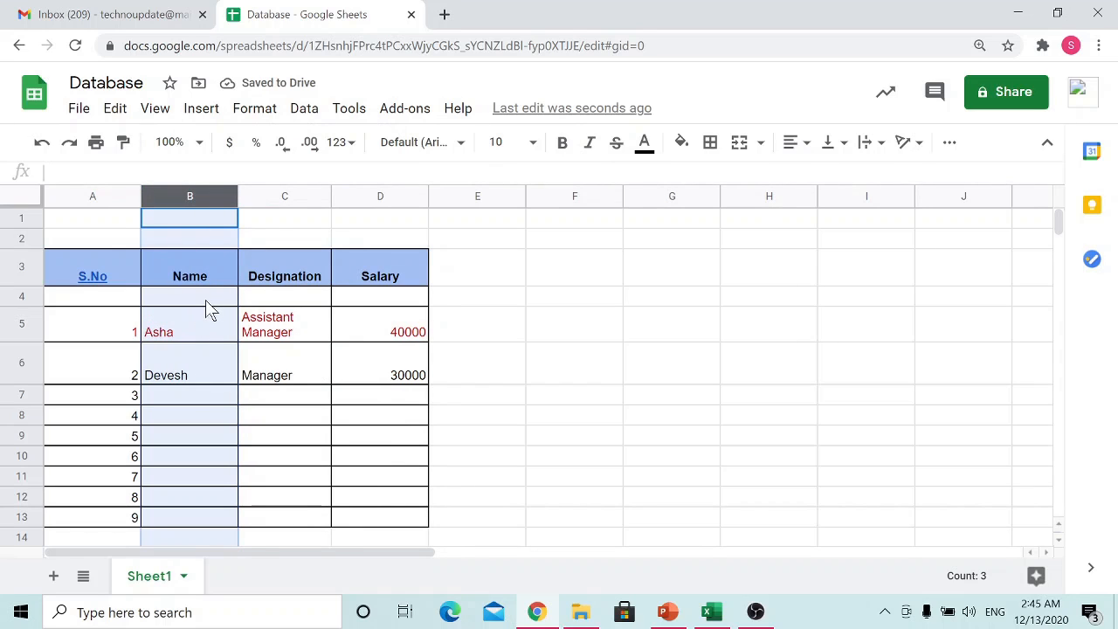
Step: Hide the blank row 4 beneath the table header
left_click(25, 297)
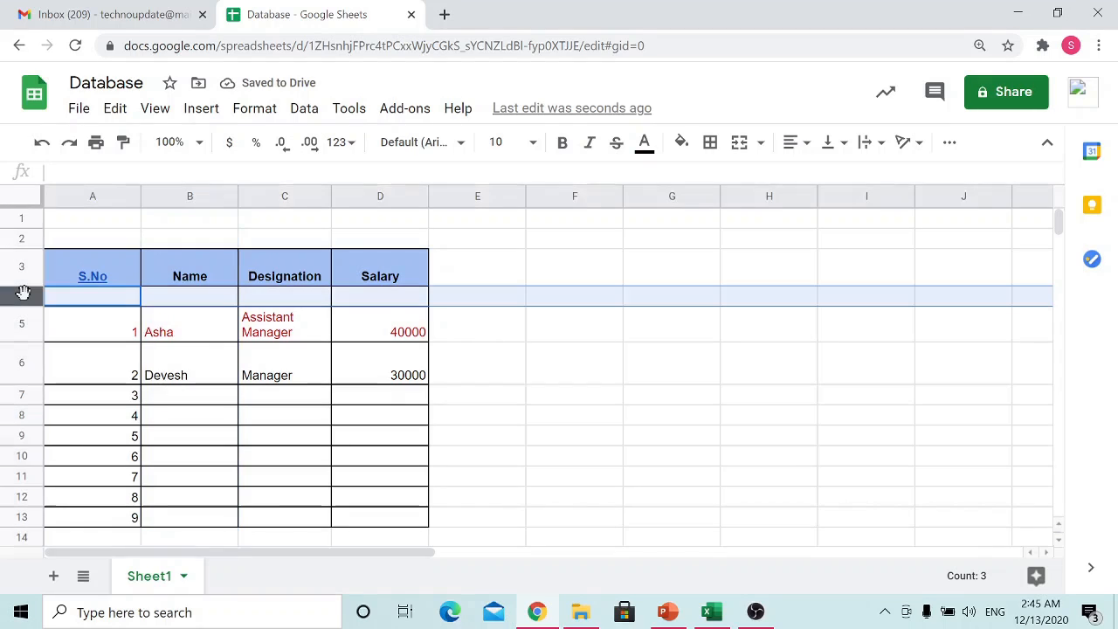
right_click(25, 297)
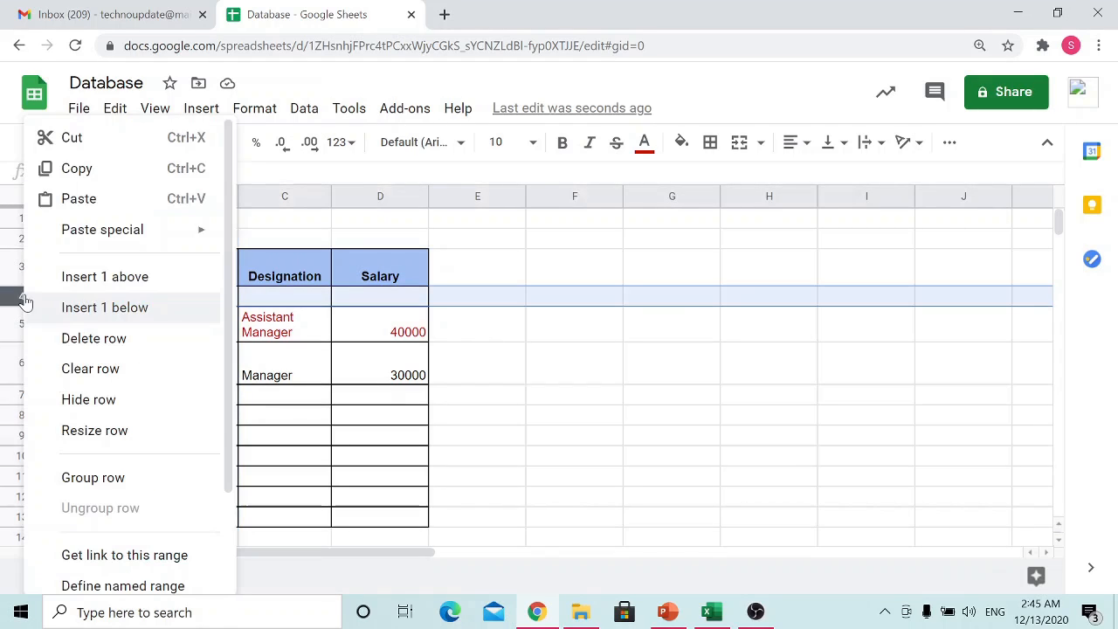
left_click(102, 400)
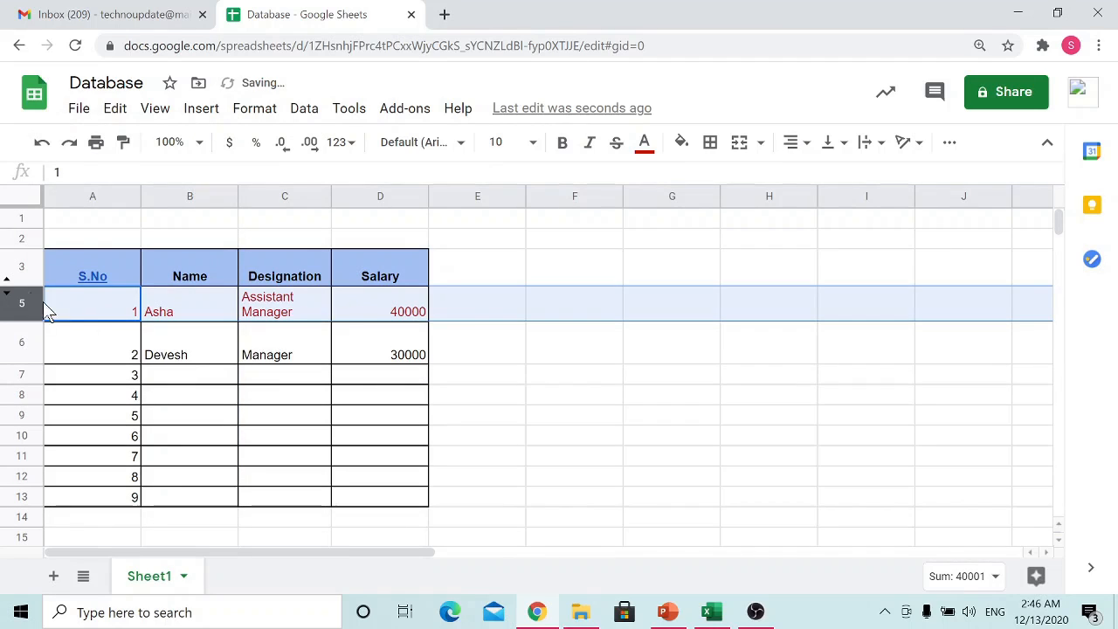
left_click(672, 342)
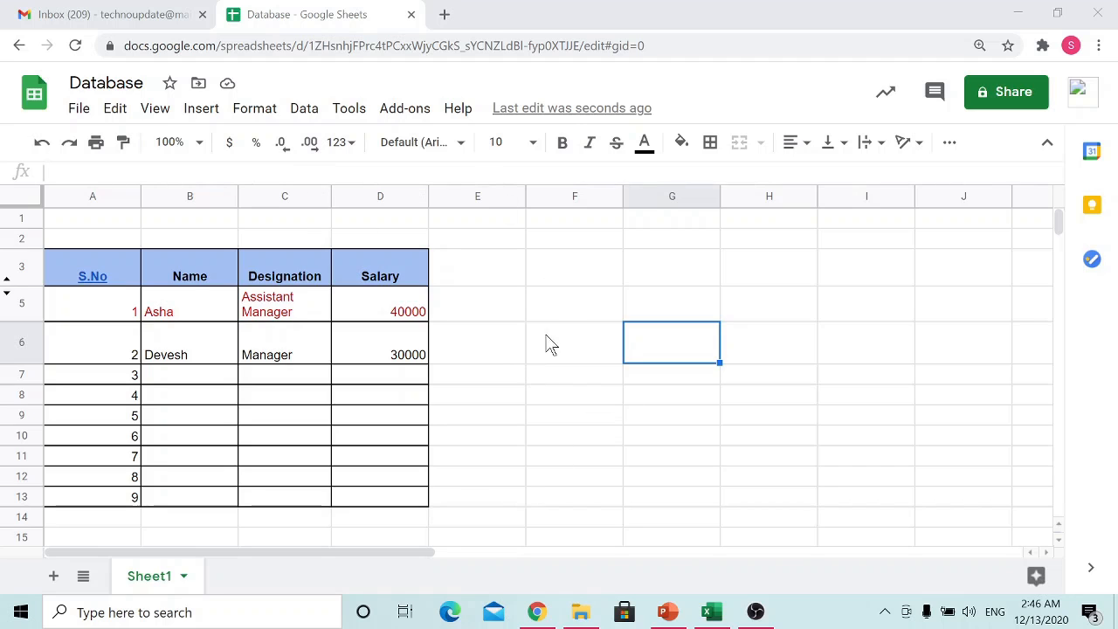
Step: Rename the sheet Sheet1 as Emp1
left_click(184, 578)
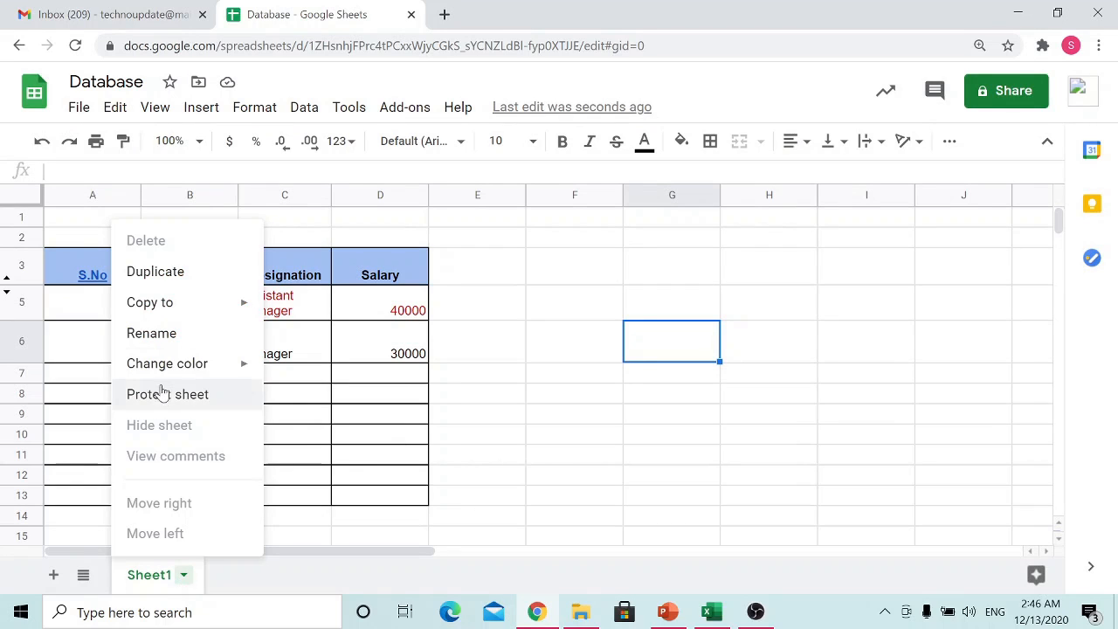
left_click(165, 334)
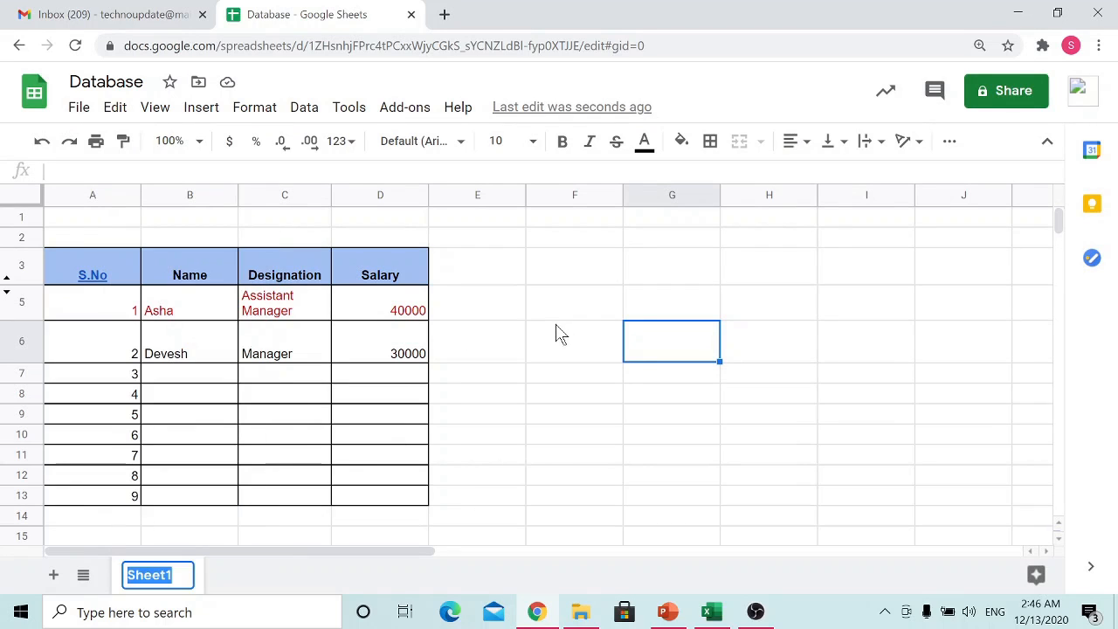
type("Emp1")
key("Return")
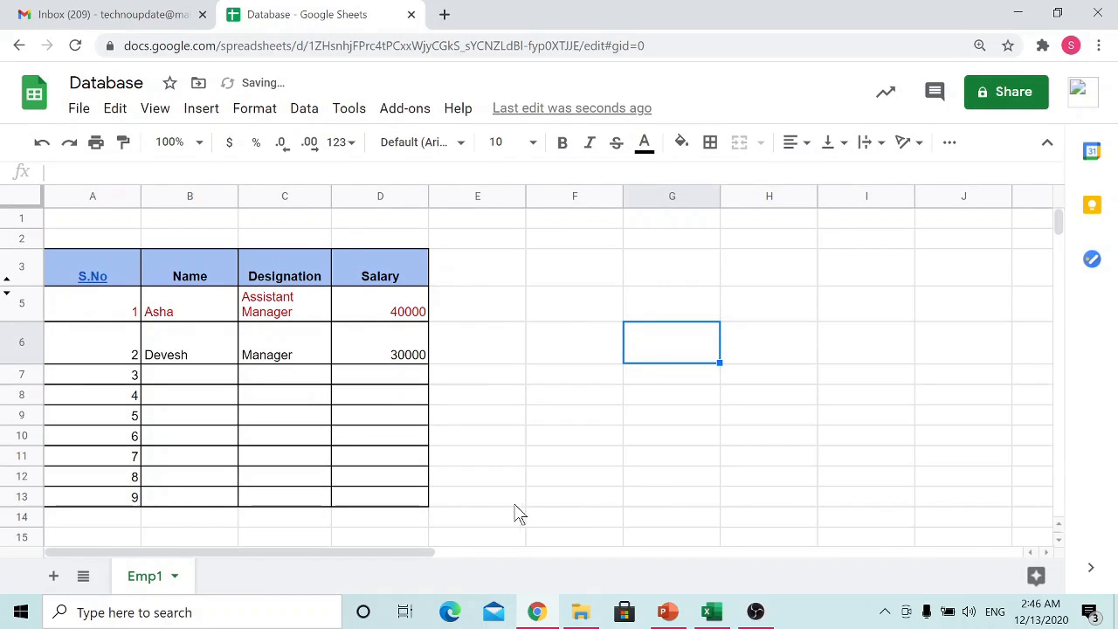
Step: Add a new blank sheet after Emp1 and rename it as Emp2
left_click(54, 578)
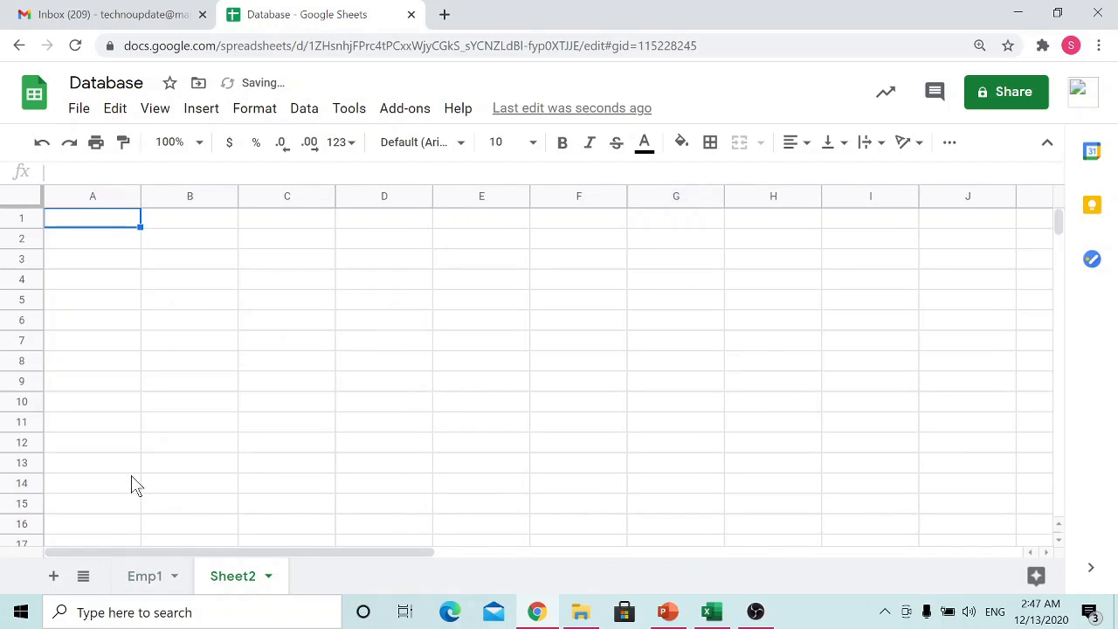
left_click(268, 576)
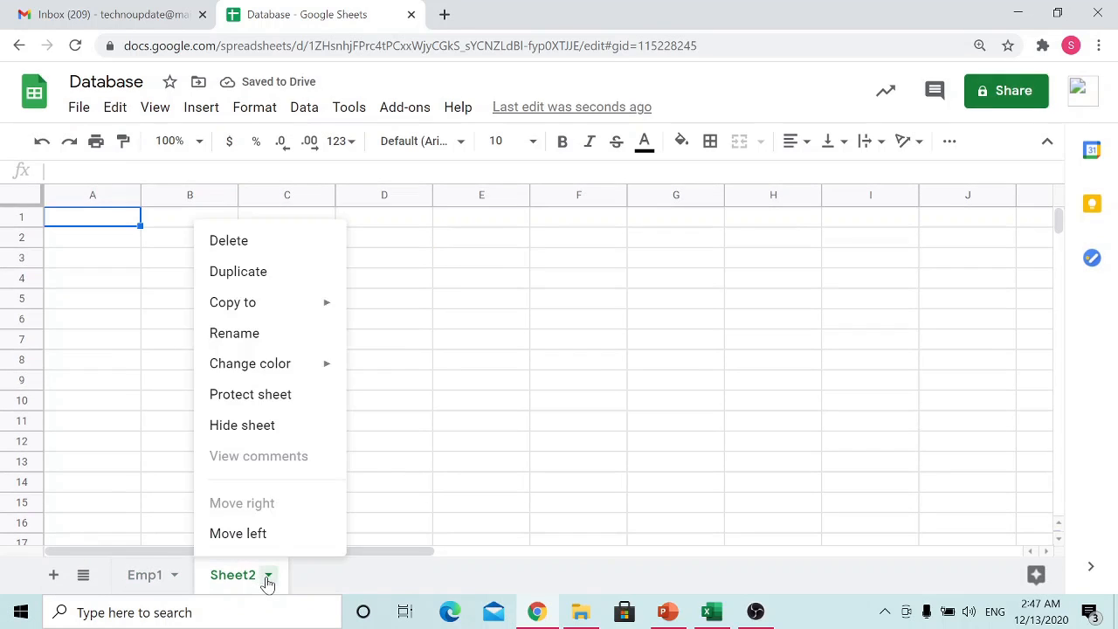
left_click(247, 337)
type("Emp")
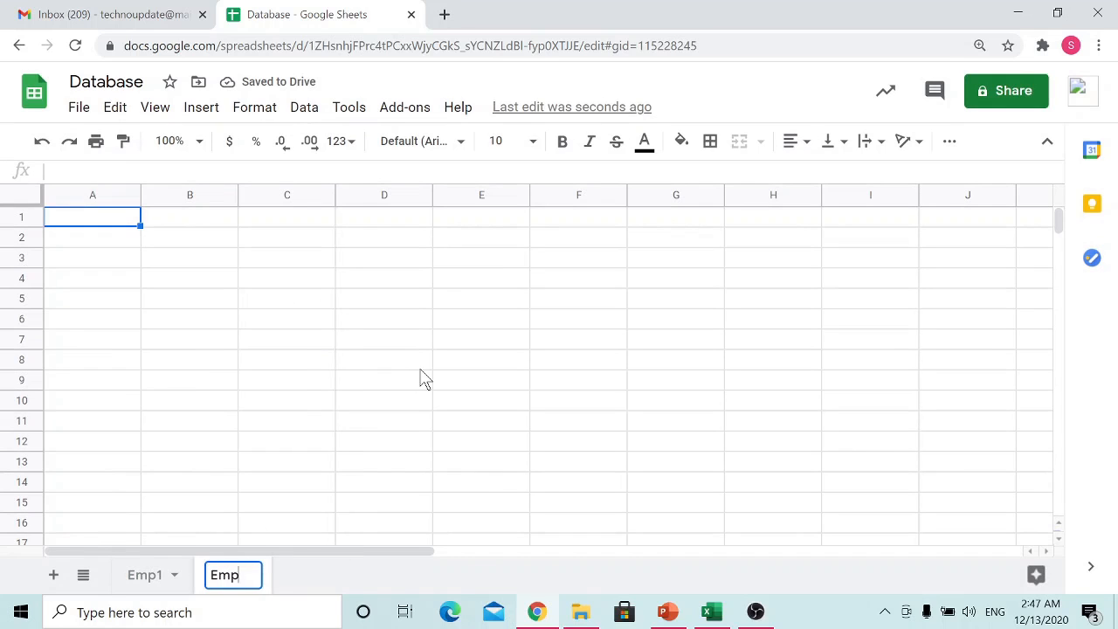
type("2")
key("Return")
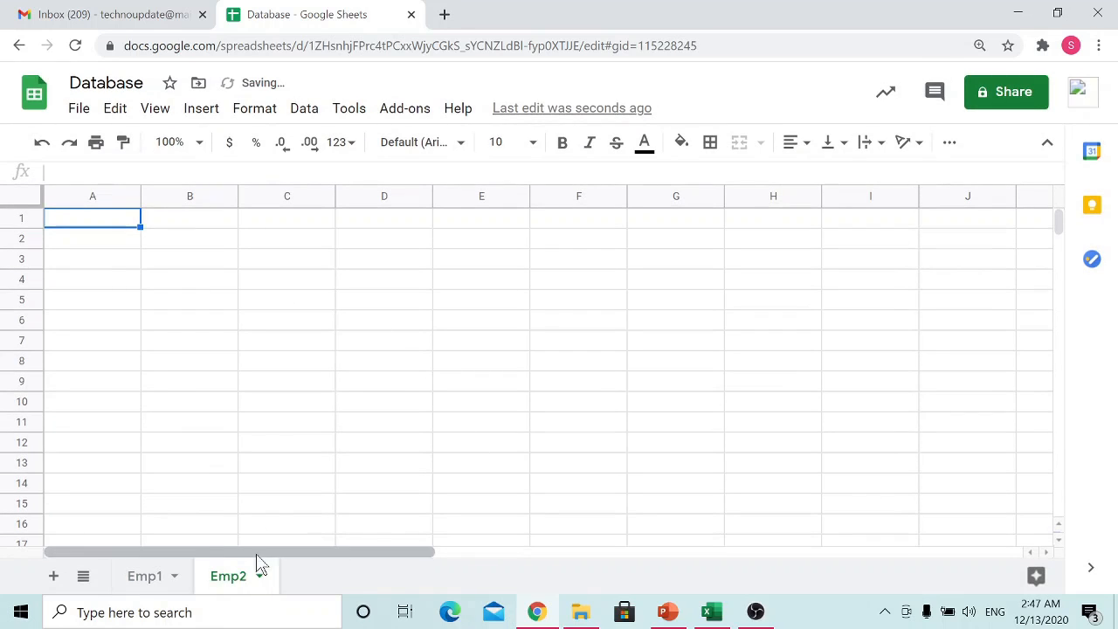
Step: Delete the Emp2 sheet from the file
left_click(258, 578)
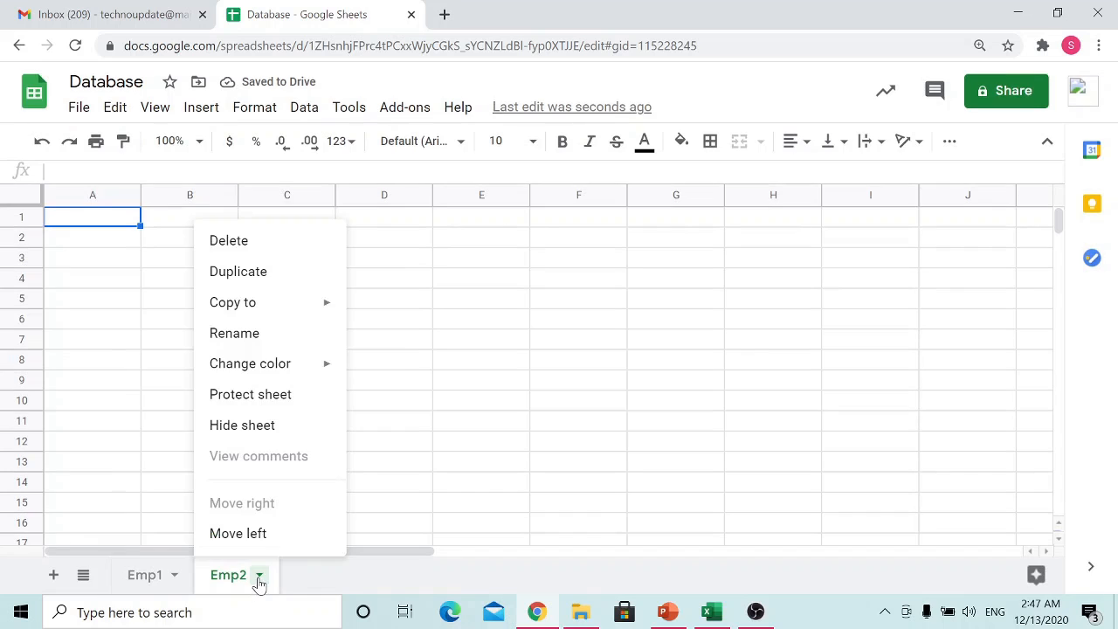
left_click(328, 583)
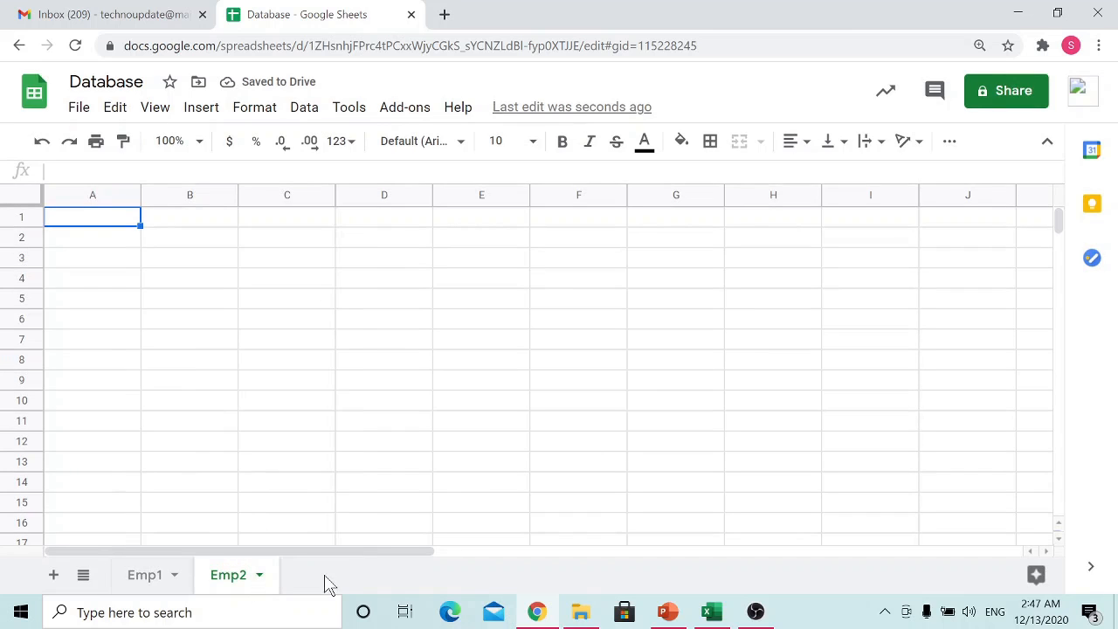
left_click(260, 579)
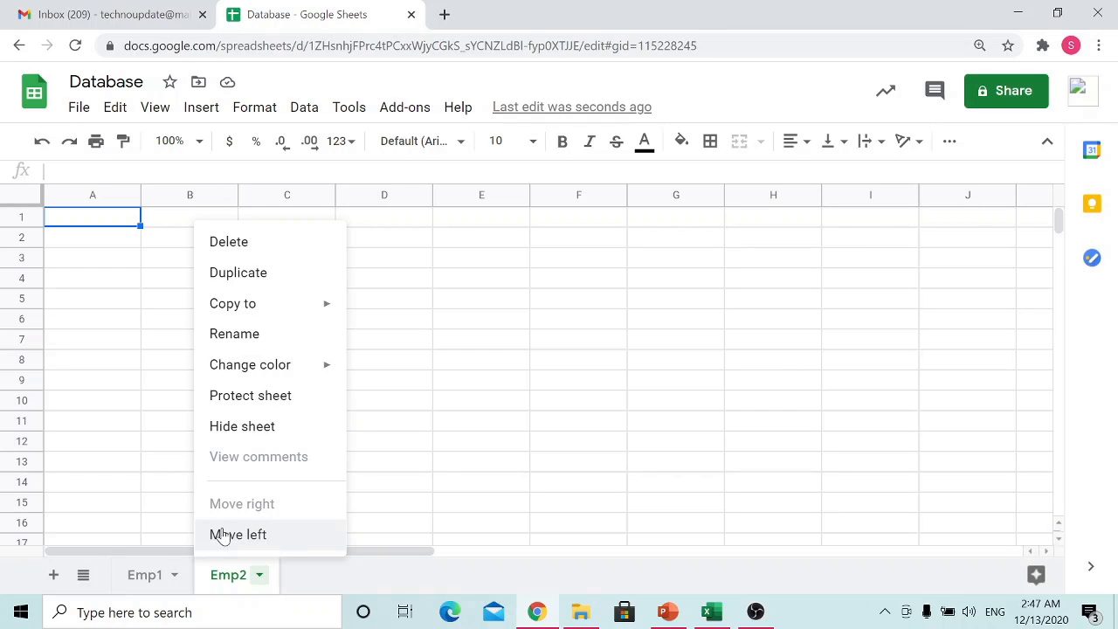
left_click(262, 245)
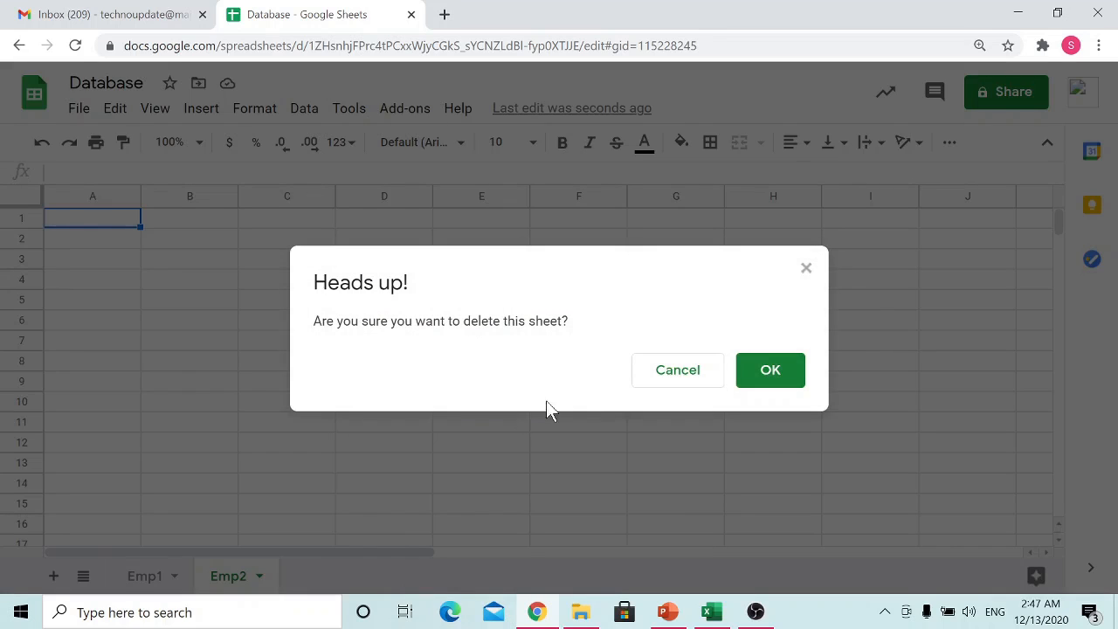
left_click(783, 372)
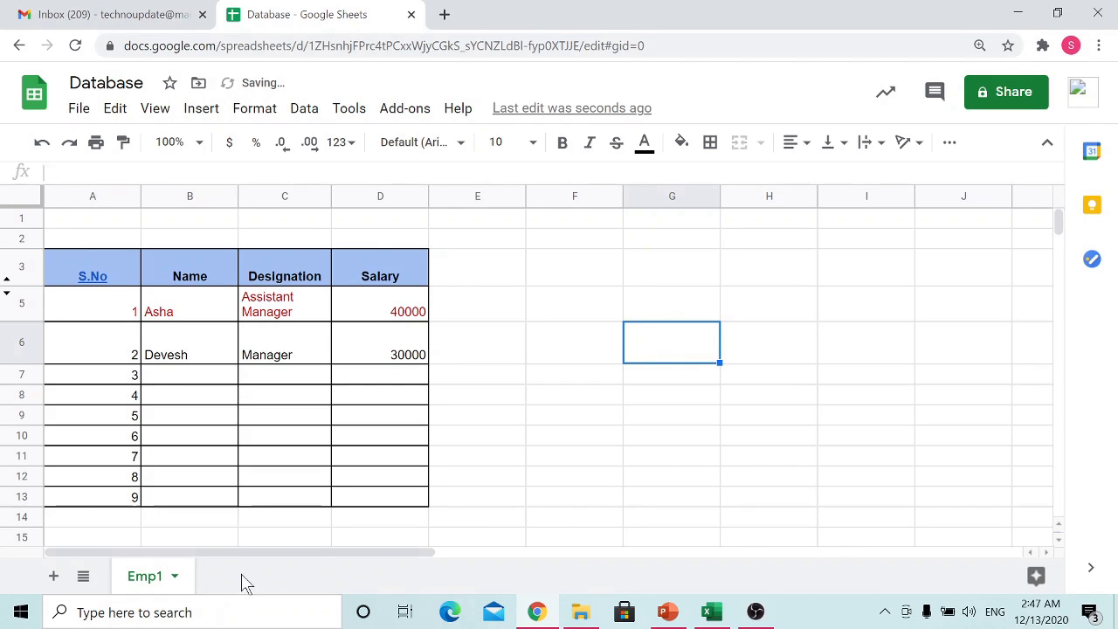
Step: Add three new blank sheets after Emp1
left_click(53, 577)
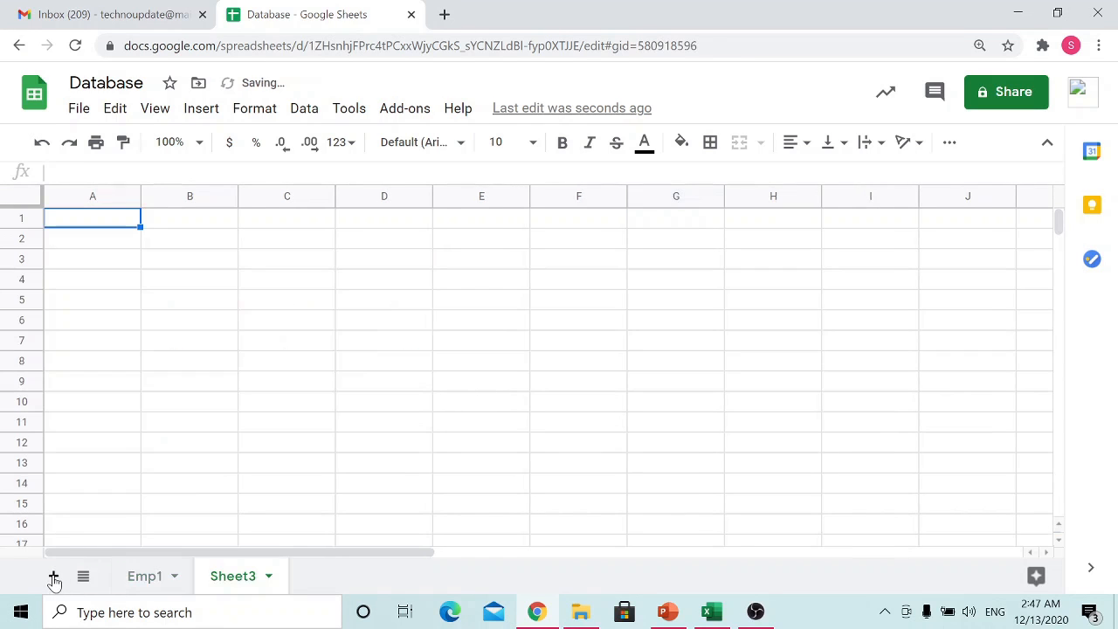
left_click(54, 577)
left_click(53, 576)
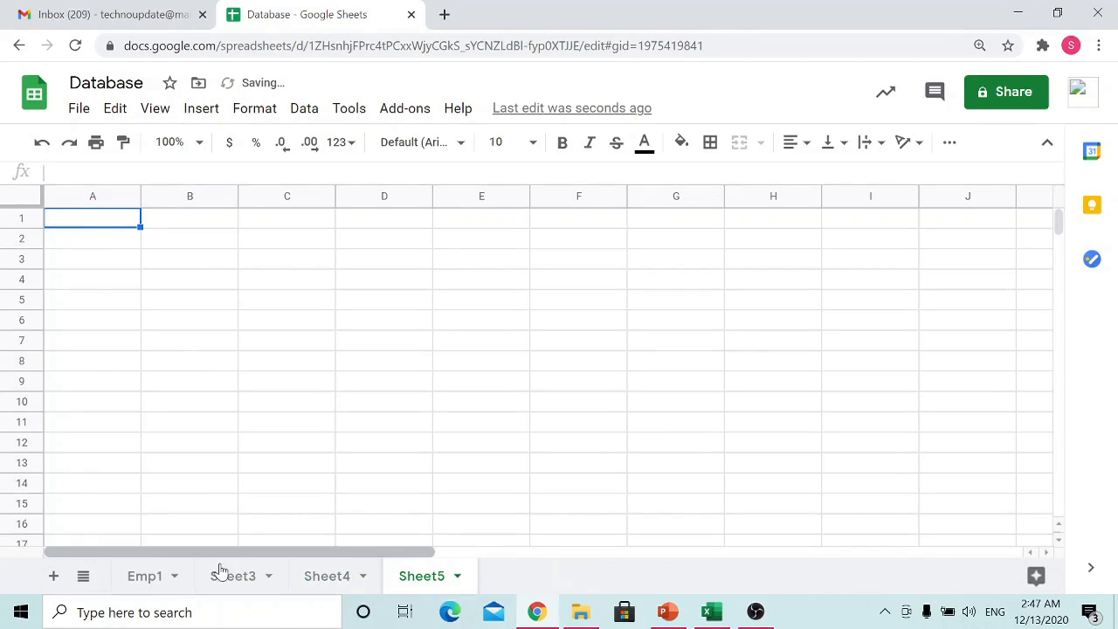
Step: Move Sheet4 ahead of Emp1 in the sheet order and return to the Emp1 sheet
left_click(137, 583)
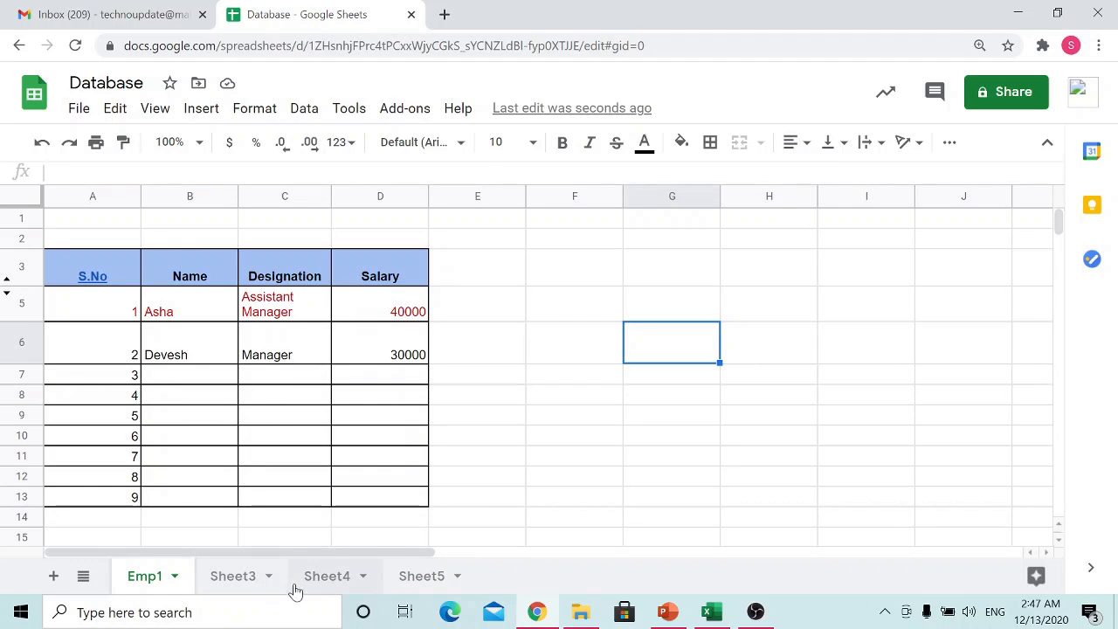
left_click_drag(326, 579, 141, 580)
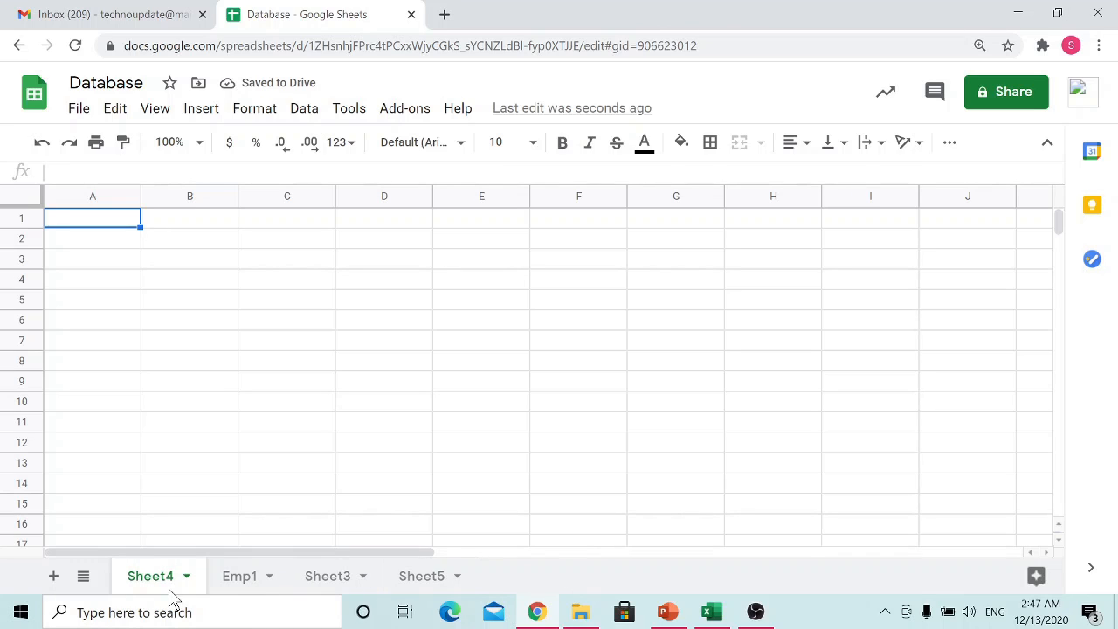
left_click(269, 584)
left_click(270, 584)
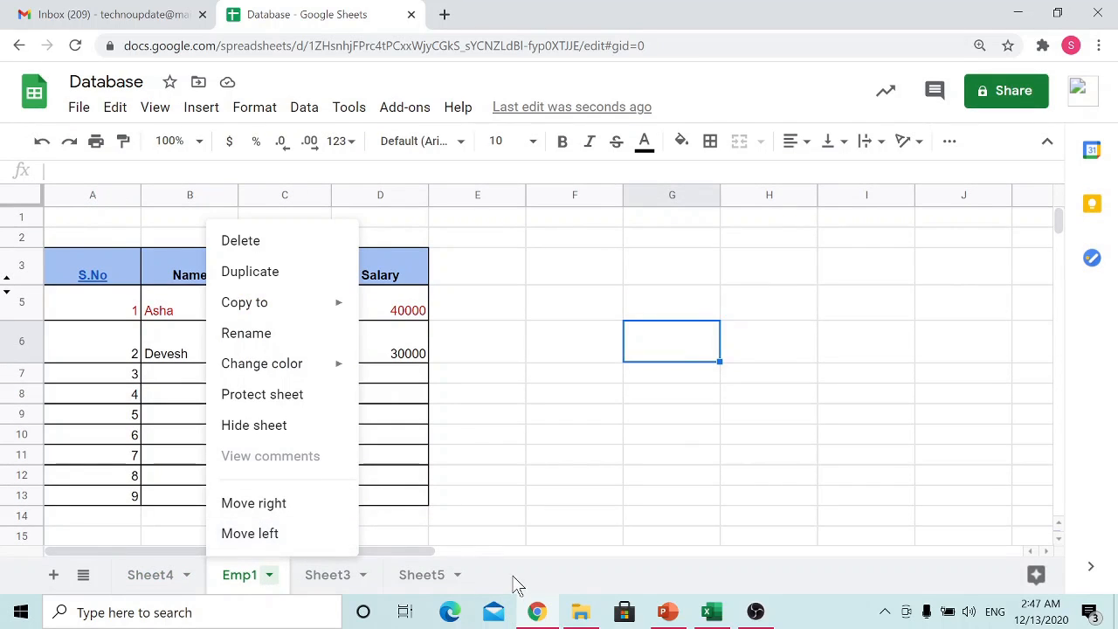
left_click(568, 455)
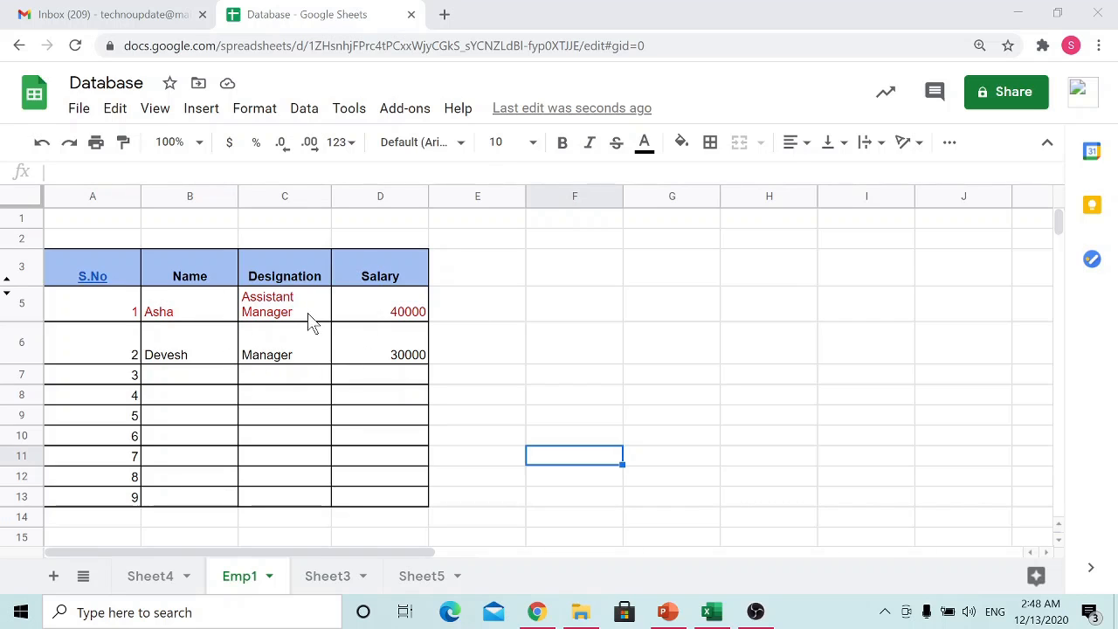
Step: Set the second record in row 6 to middle vertical alignment and open its horizontal alignment options
left_click(313, 352)
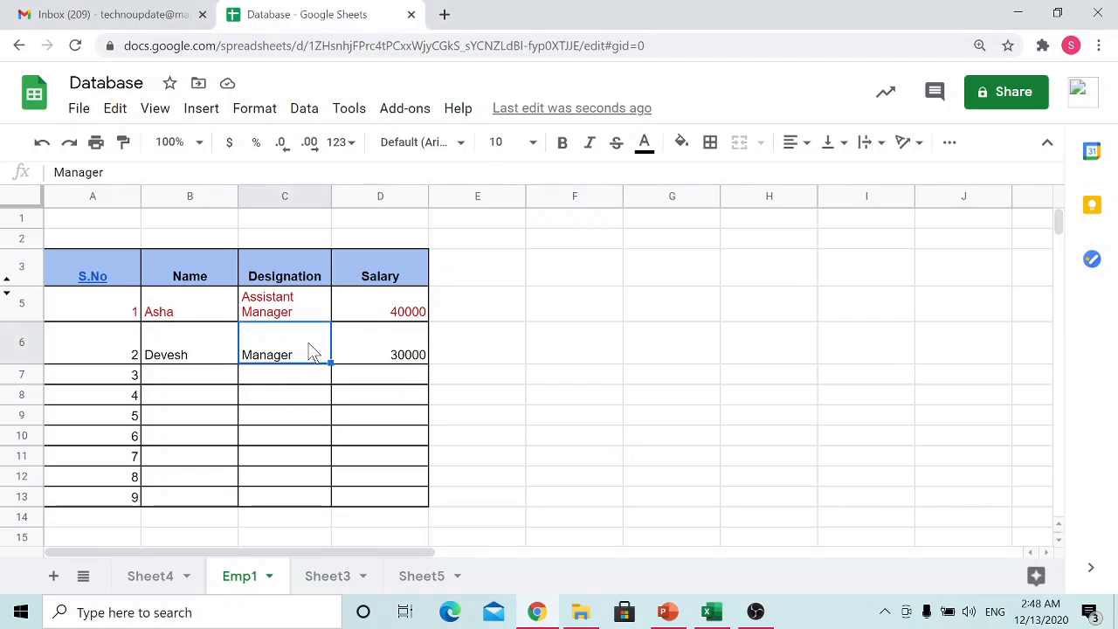
left_click(22, 358)
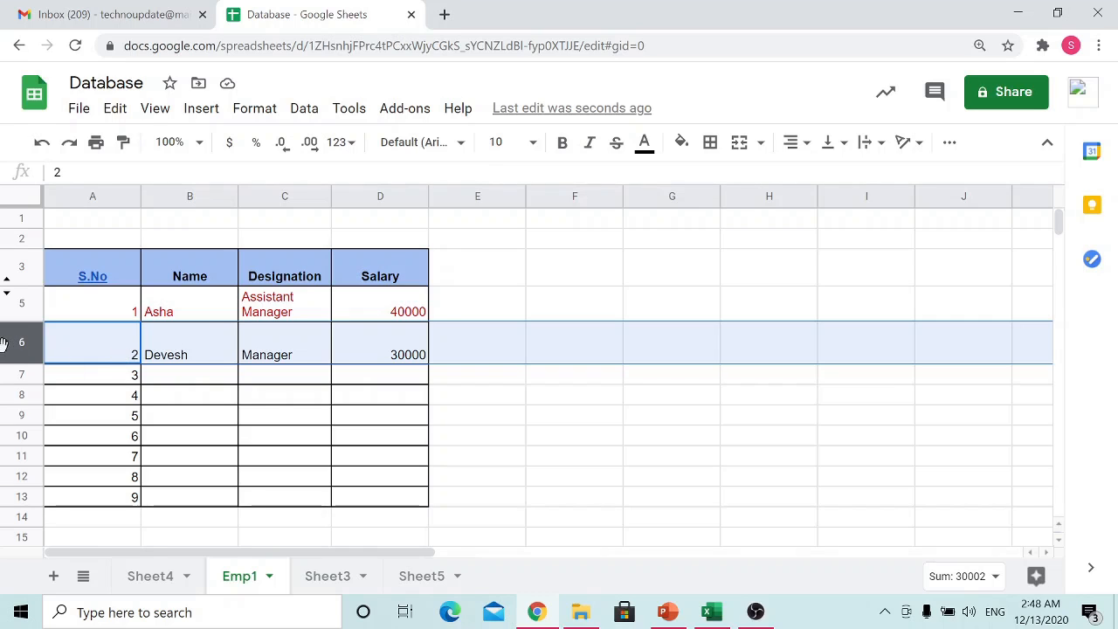
left_click(836, 144)
left_click(854, 175)
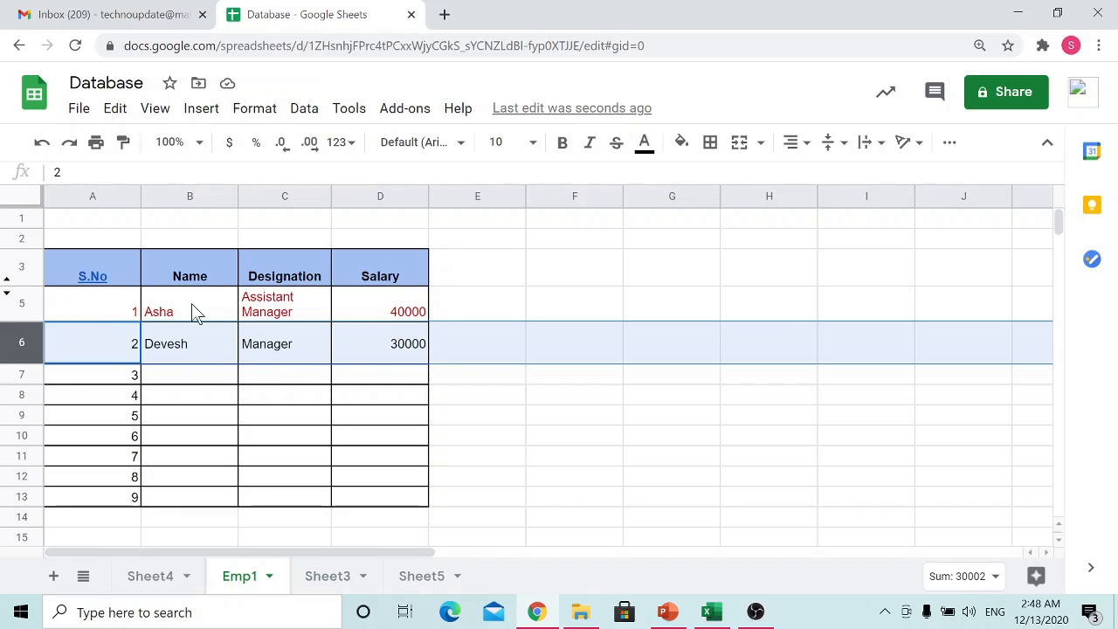
left_click(805, 149)
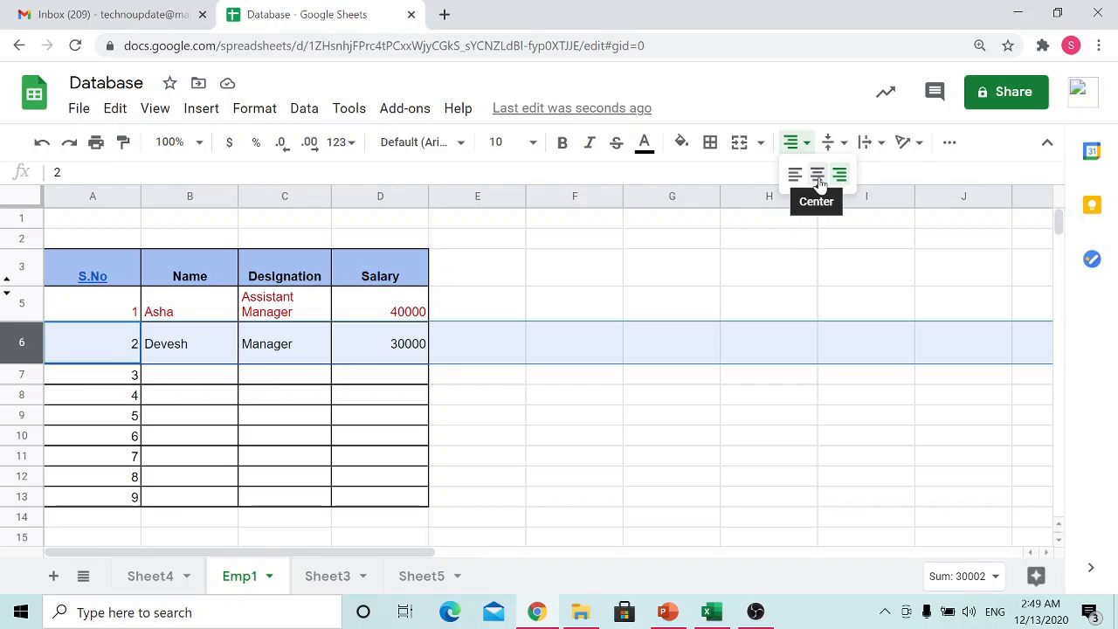